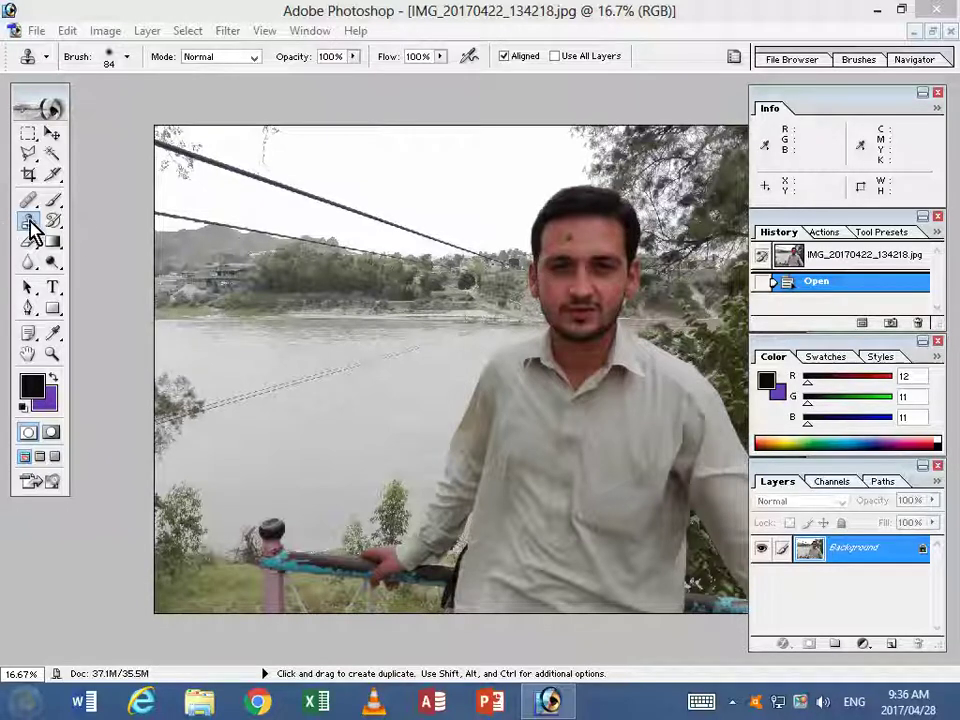
Select the Dodge tool and show its flyout of Dodge, Burn and Sponge tools.
left_click(55, 270)
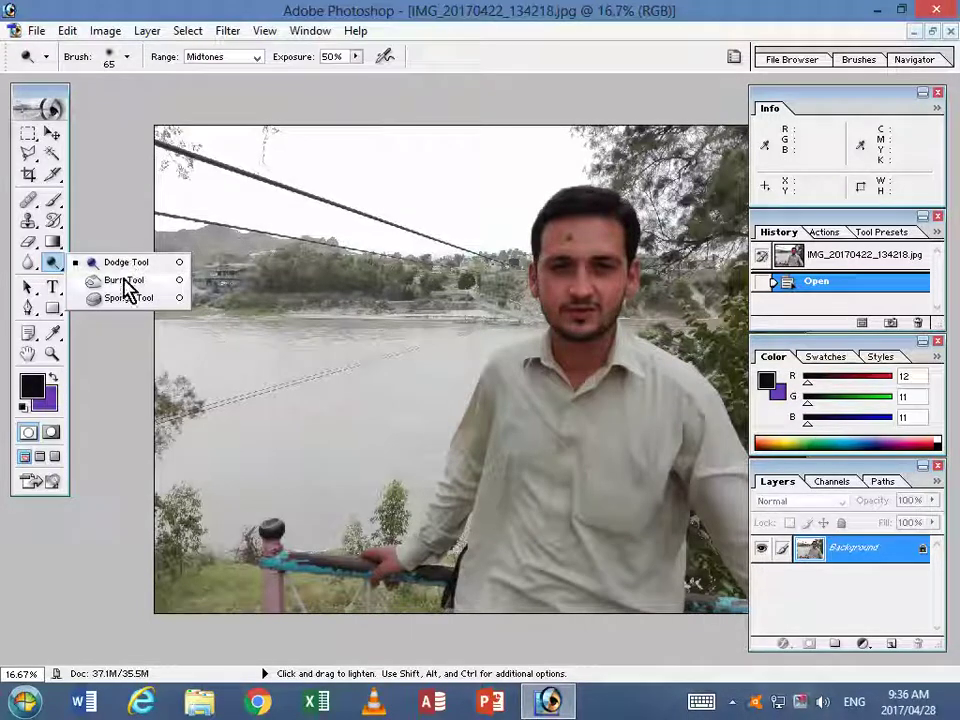
Open IMG_20170422_102910.jpg and enlarge its view slightly.
left_click(34, 31)
left_click(60, 74)
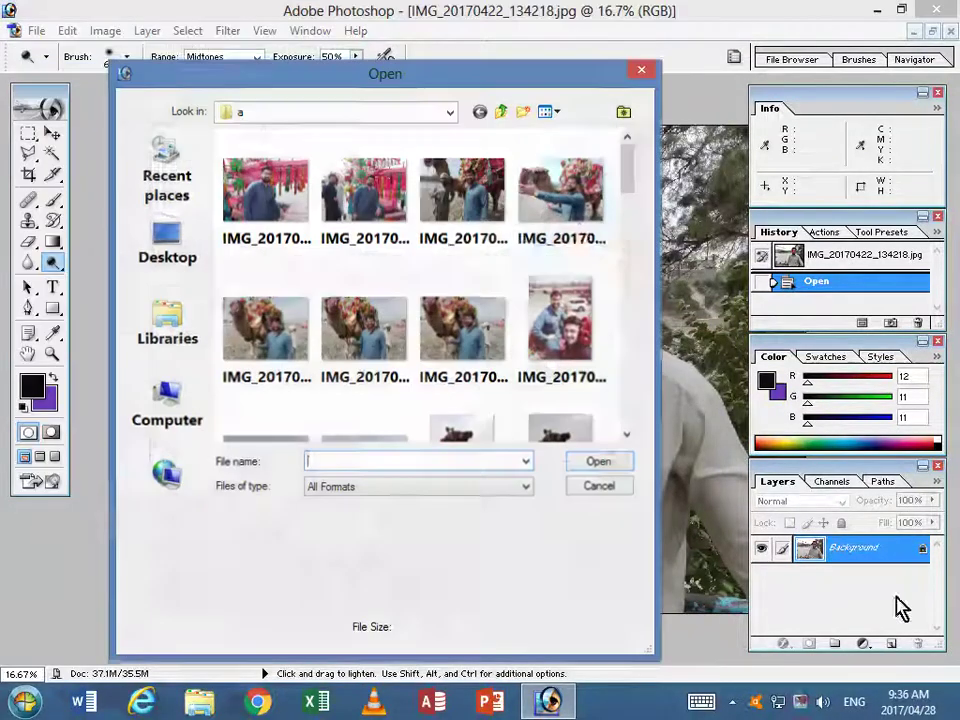
left_click(560, 320)
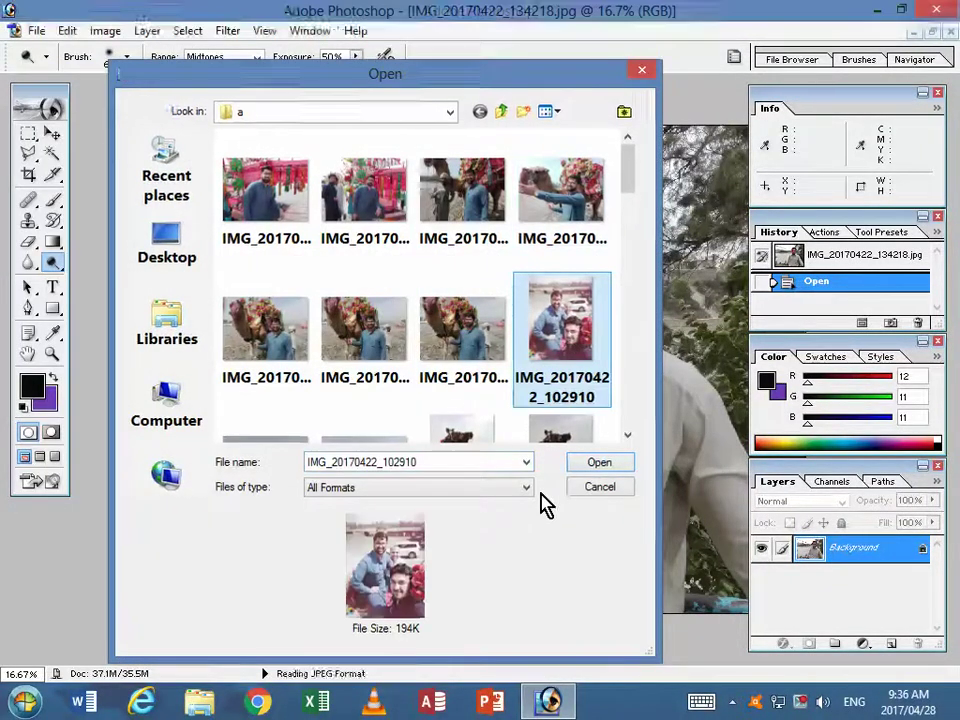
left_click(585, 461)
key("ctrl+0")
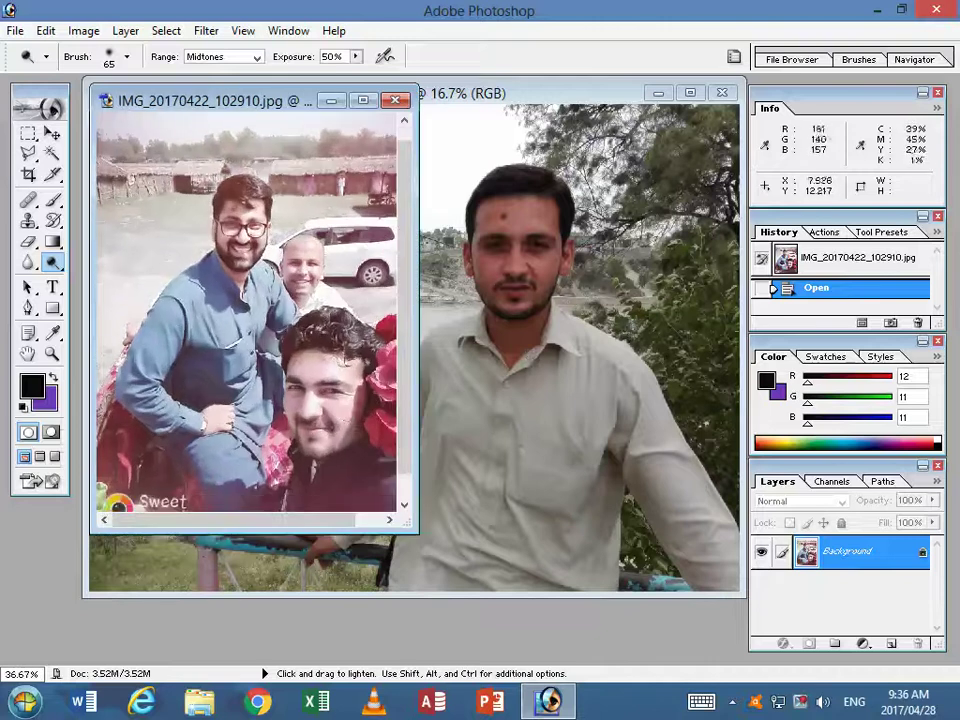
left_click_drag(343, 380, 336, 343)
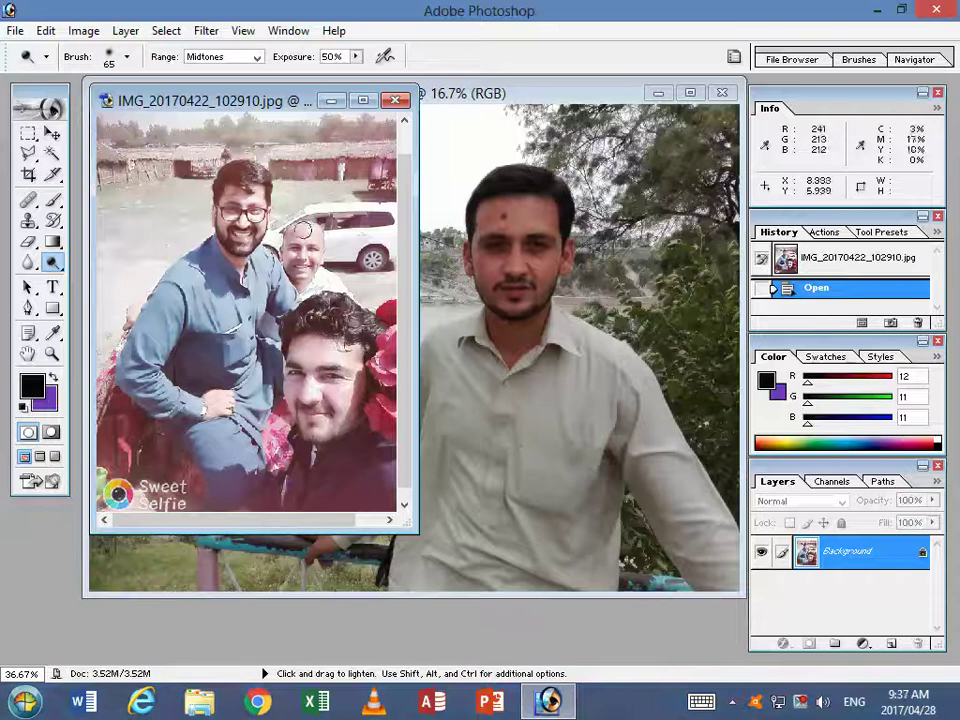
Browse the Open dialog up to the bbb folder, briefly checking folder a.
left_click(16, 31)
left_click(48, 73)
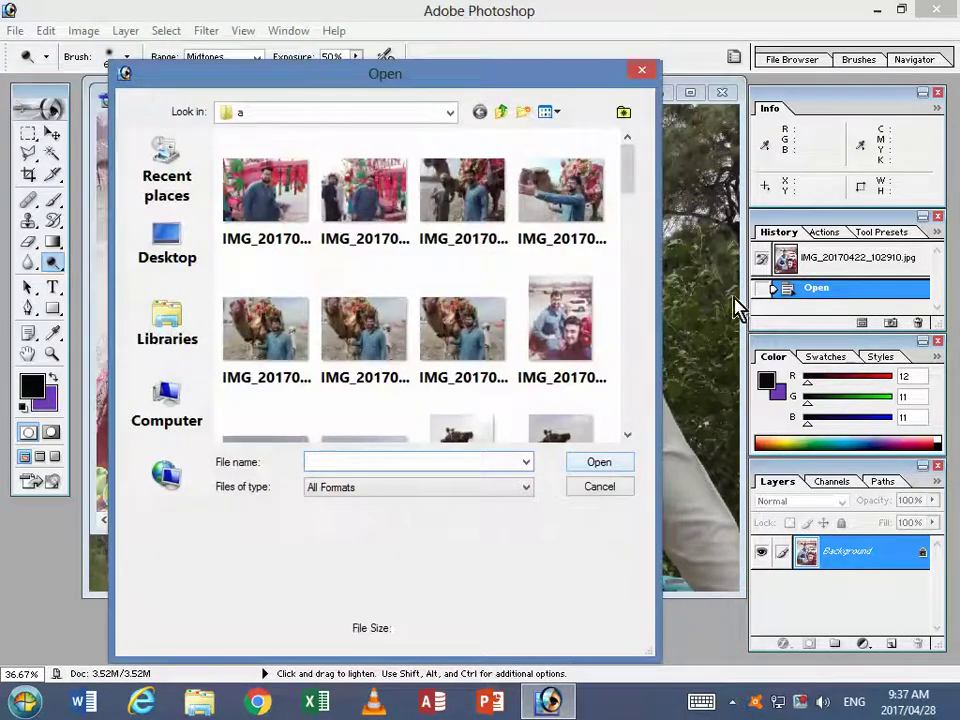
scroll(627, 195, "down", 3)
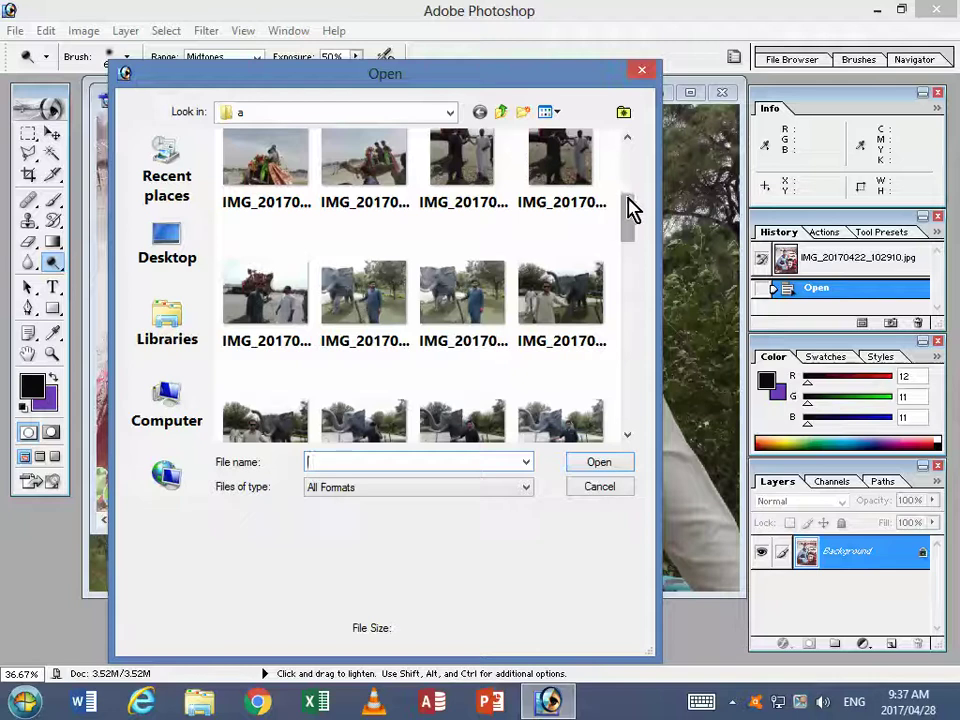
scroll(632, 222, "down", 3)
scroll(632, 257, "down", 3)
mouse_move(630, 278)
left_mouse_down()
mouse_move(628, 396)
mouse_move(645, 170)
left_mouse_up()
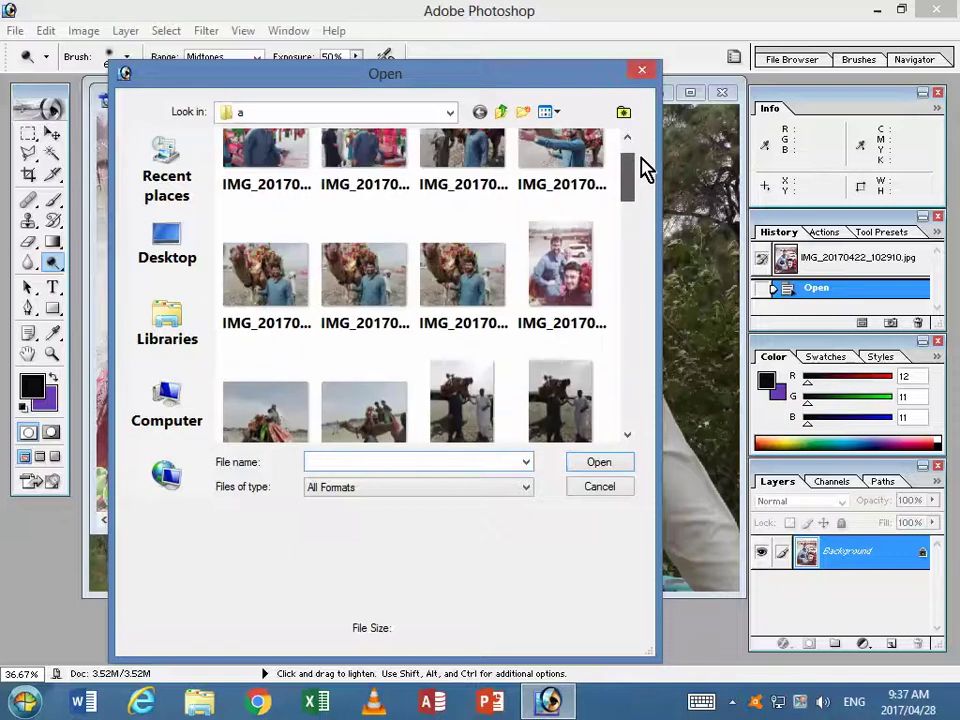
left_click(500, 112)
double_click(255, 190)
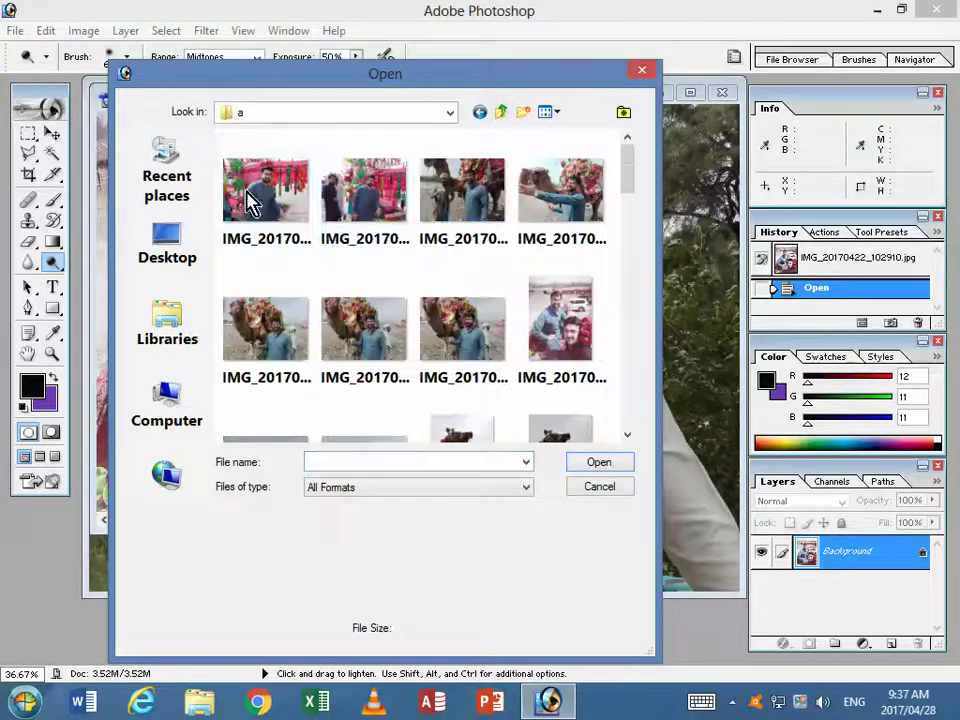
mouse_move(632, 170)
left_mouse_down()
mouse_move(640, 410)
mouse_move(648, 150)
left_mouse_up()
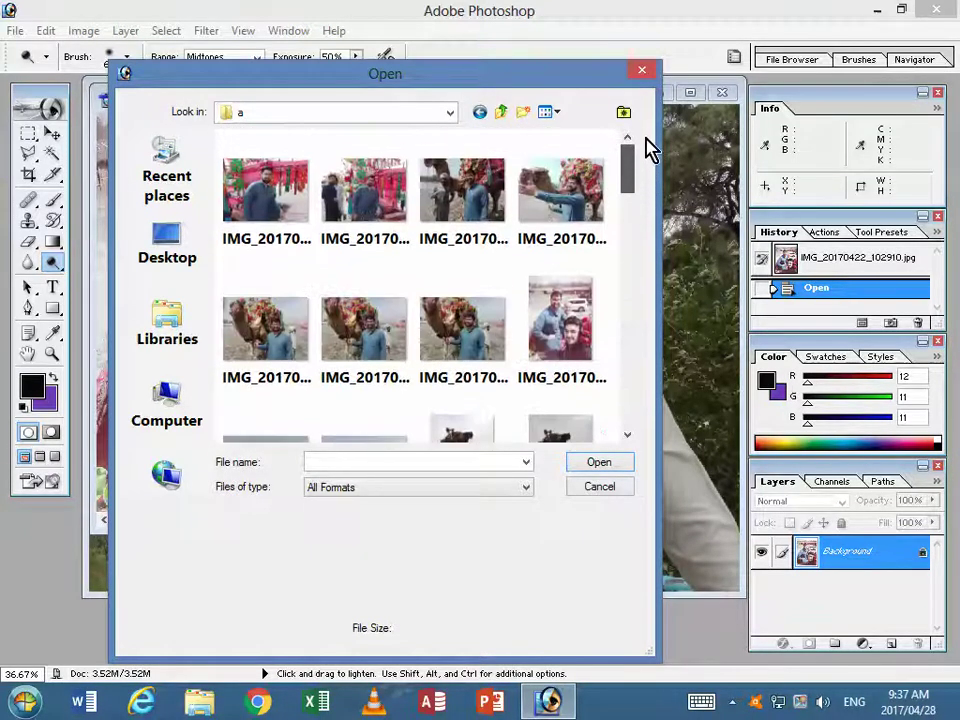
left_click(501, 112)
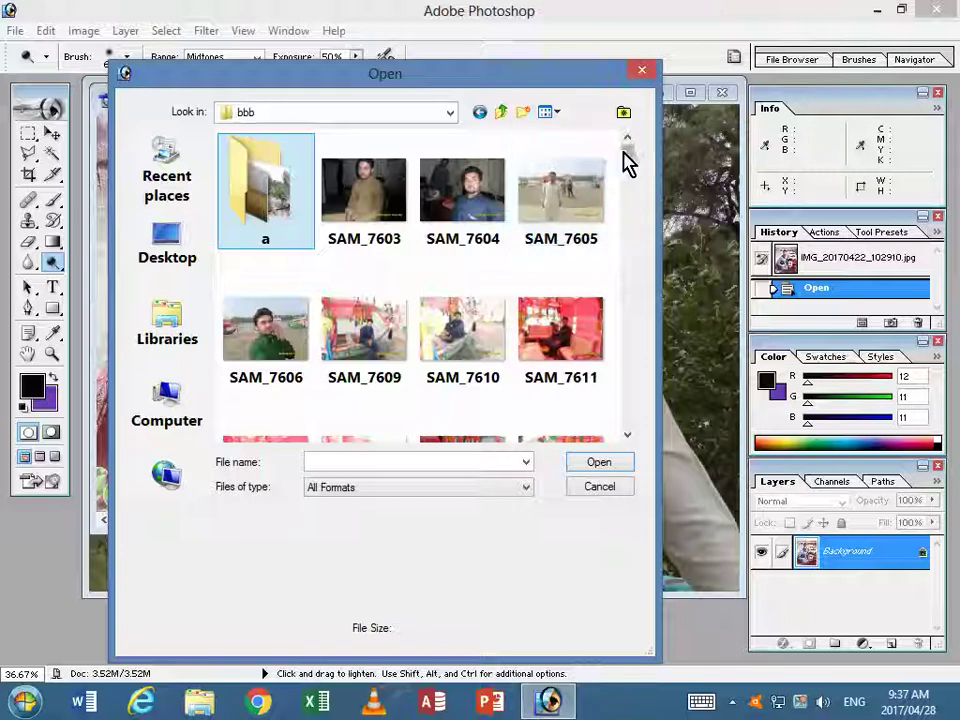
Find SAM_7763.JPG among the bbb thumbnails and open it.
mouse_move(628, 161)
left_mouse_down()
mouse_move(636, 386)
mouse_move(622, 425)
left_mouse_up()
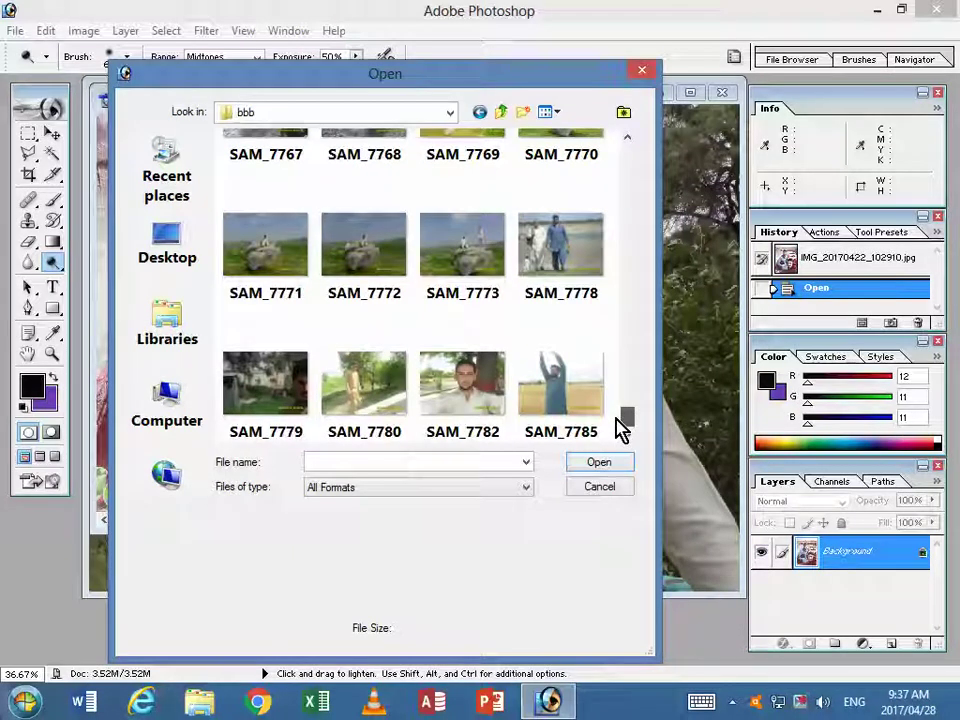
left_click_drag(620, 425, 629, 397)
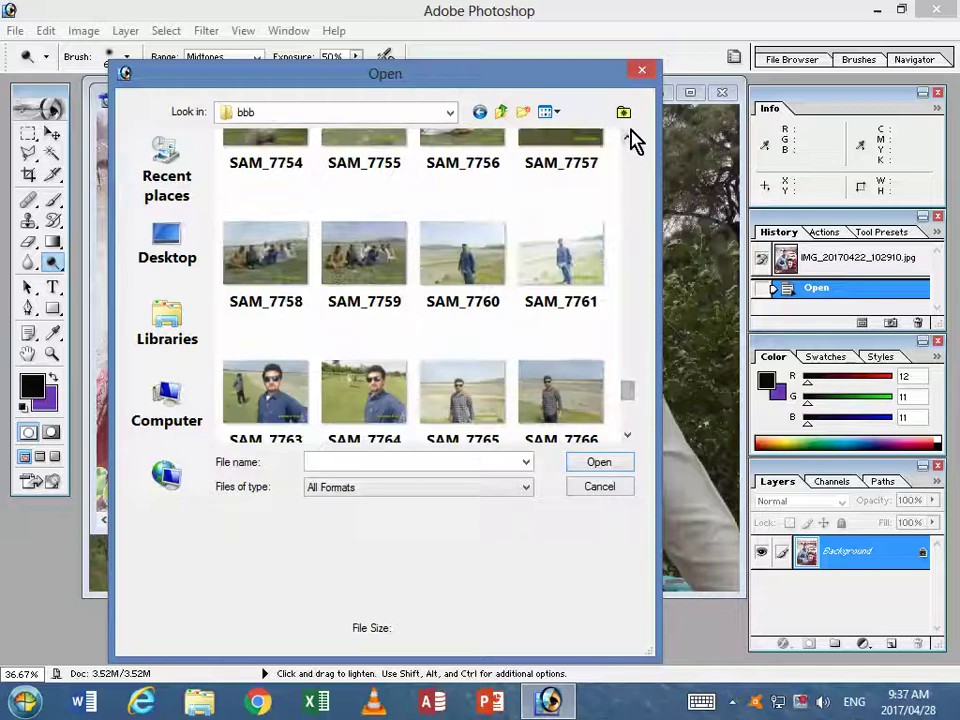
mouse_move(364, 388)
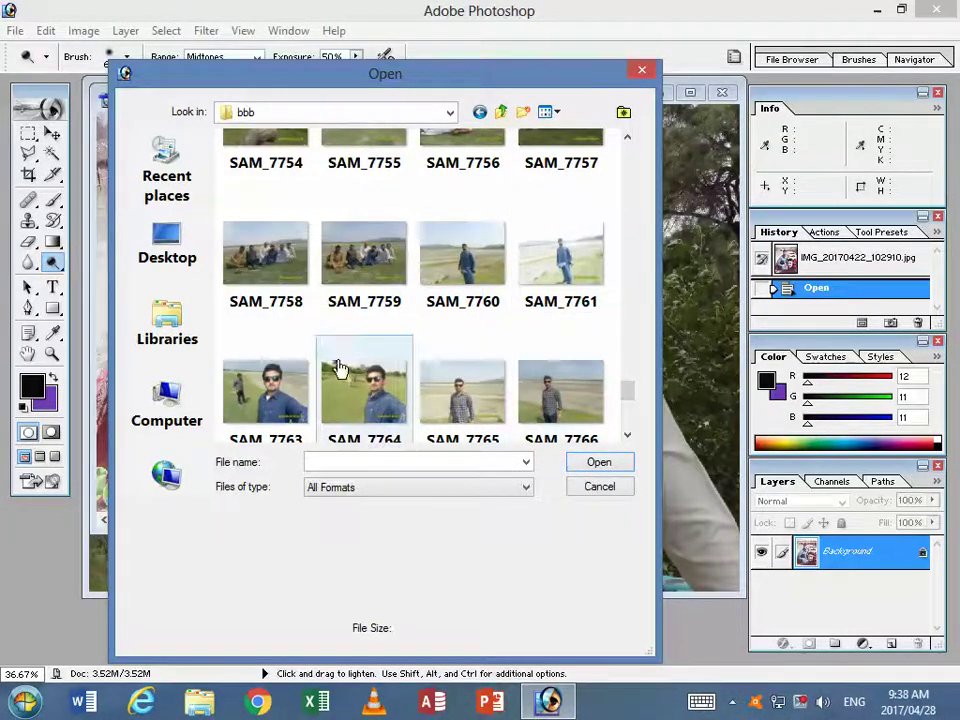
left_click(253, 386)
left_click(610, 462)
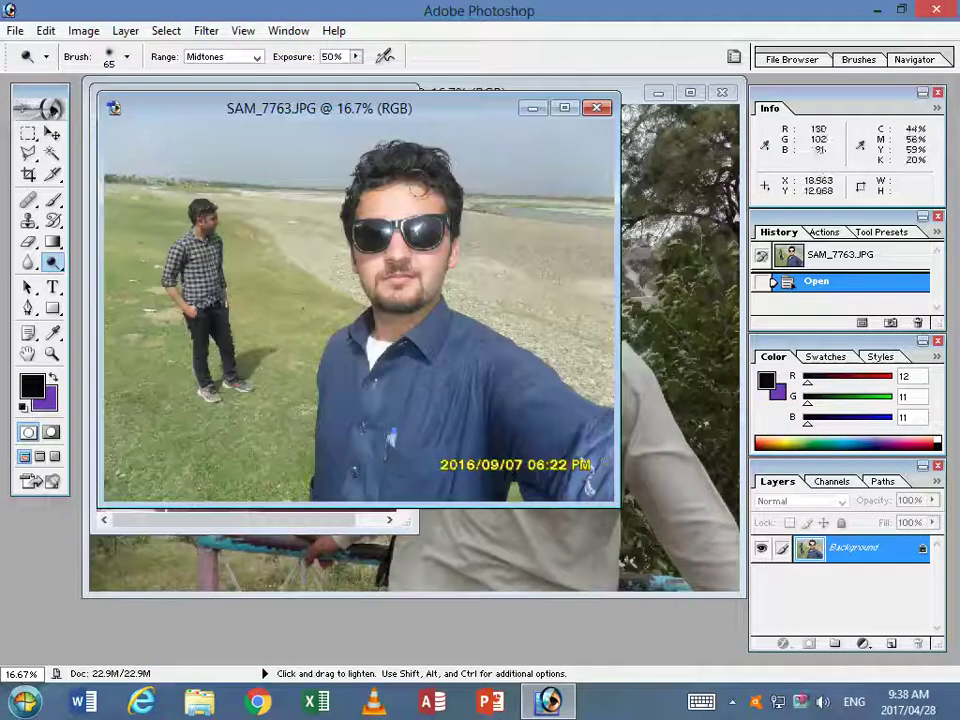
Minimise the SAM_7763.JPG window and close IMG_20170422_102910.jpg.
left_click(532, 108)
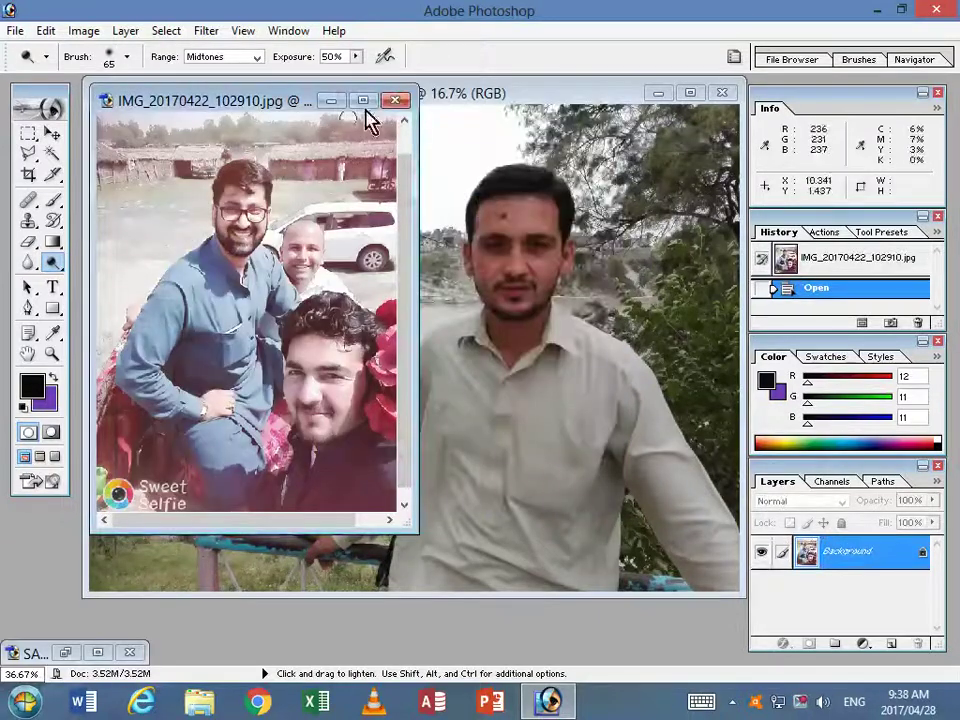
left_click(395, 100)
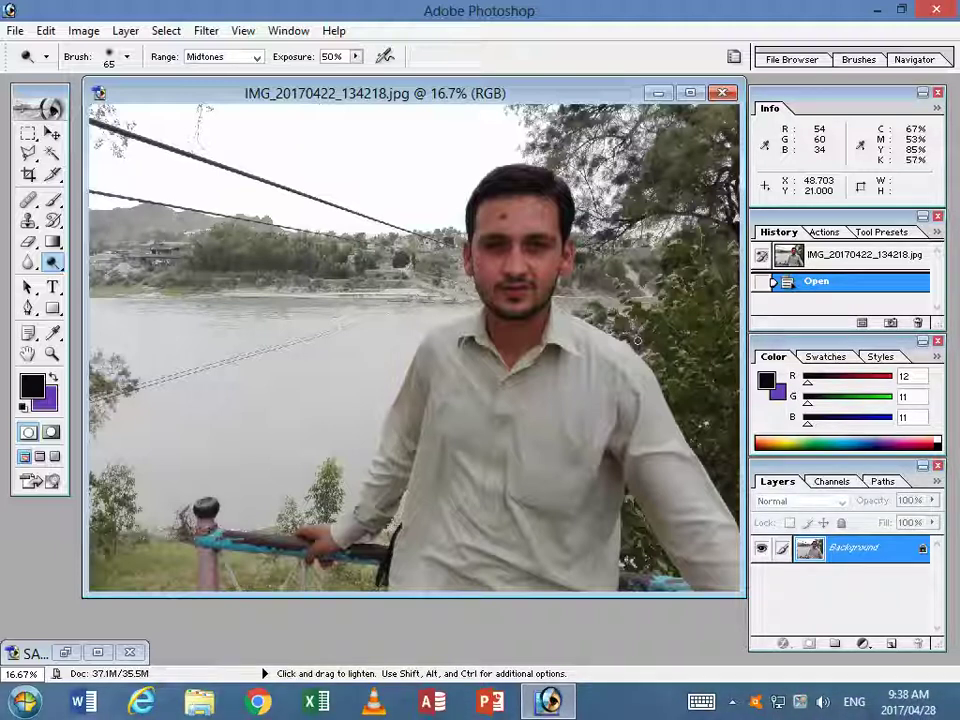
Zoom around the man's face back to 25%, then trigger the locked-layer nudge warning.
key("ctrl+space")
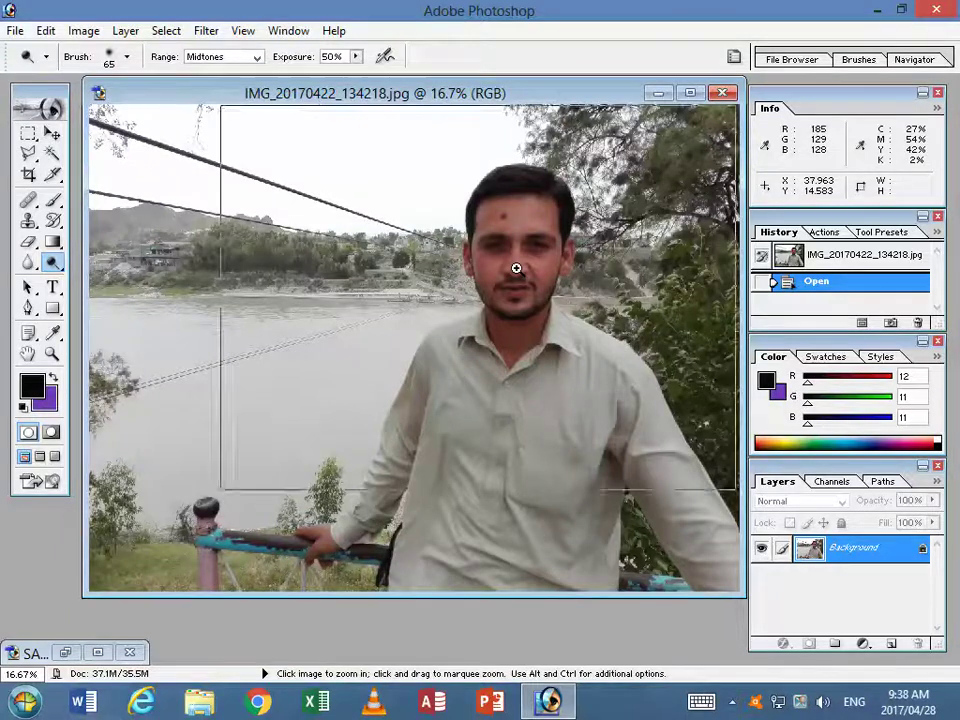
left_click(516, 268)
left_click(407, 315)
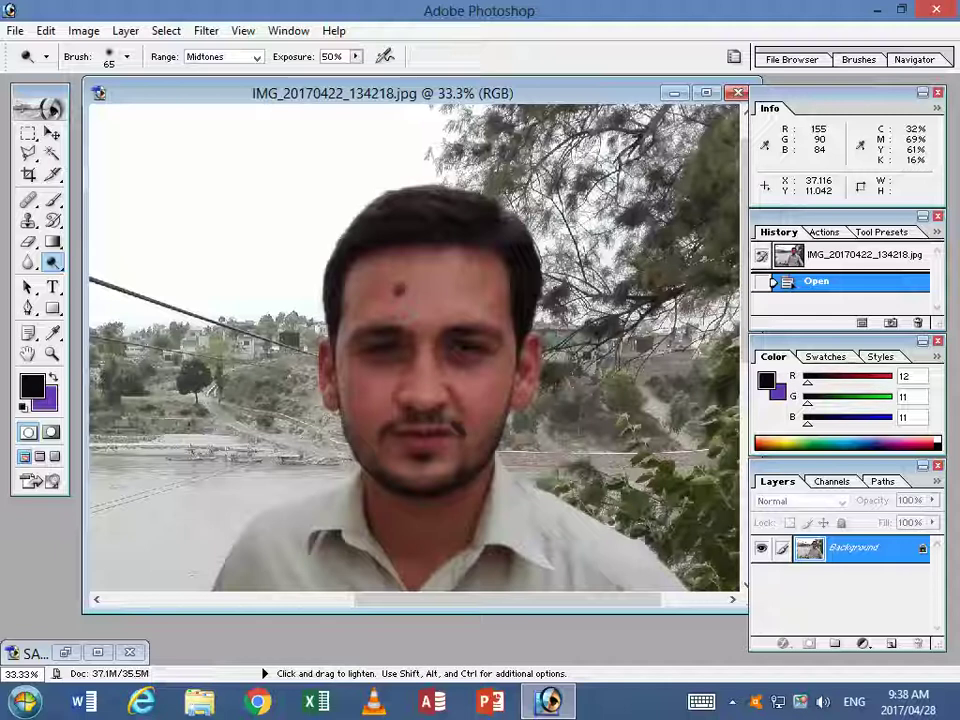
key("ctrl+plus")
key("ctrl+plus")
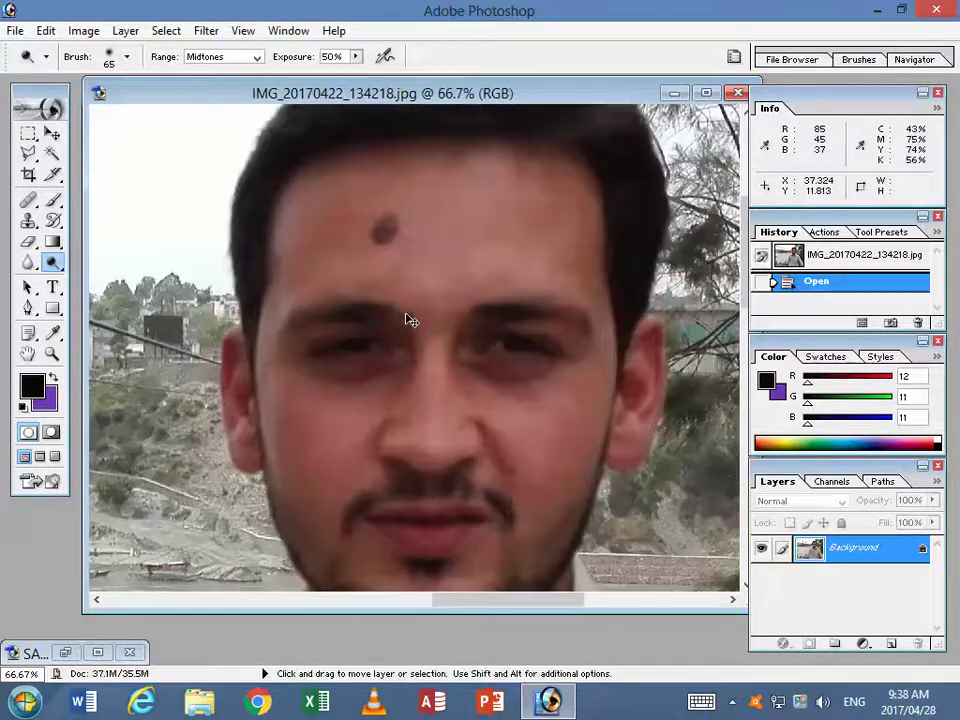
key("ctrl+minus")
key("ctrl+minus")
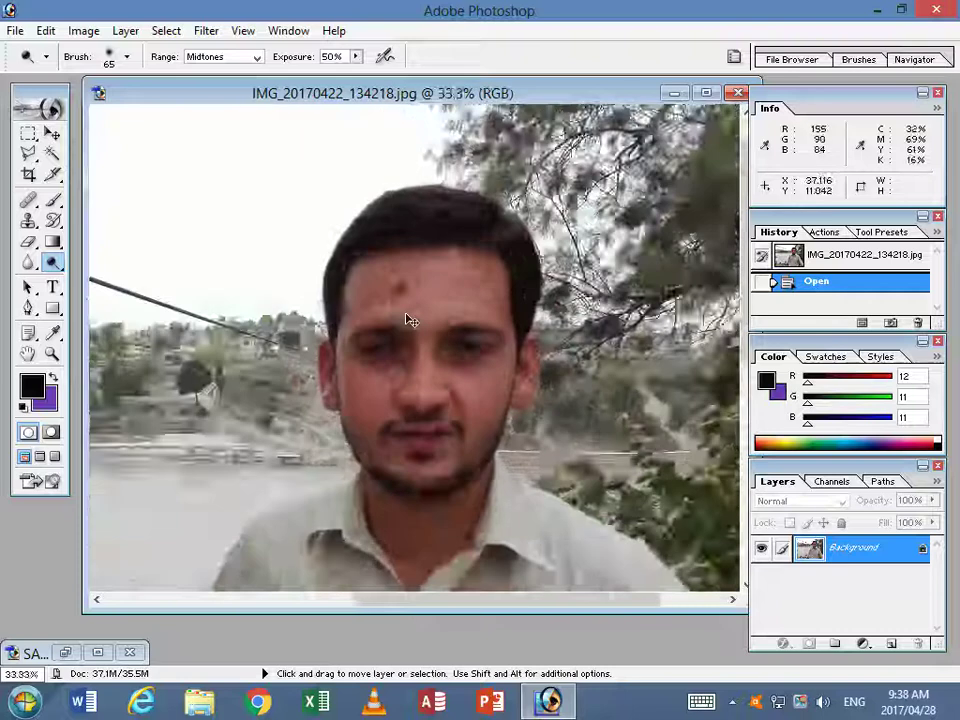
key("ctrl+minus")
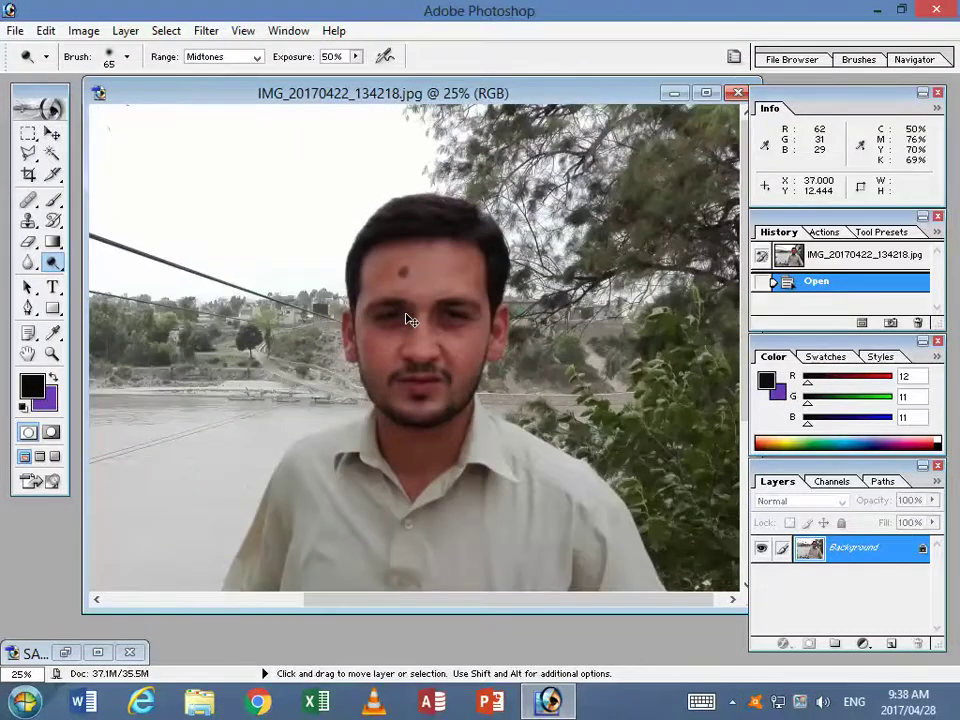
key("ctrl+plus")
key("ctrl+plus")
key("ctrl+minus")
key("ctrl+minus")
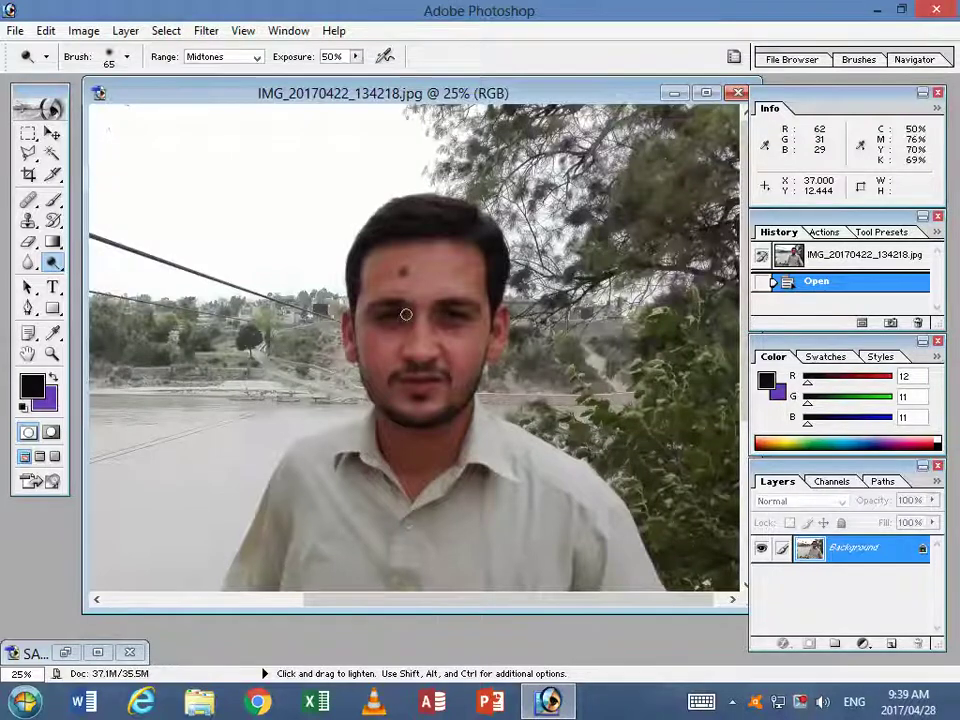
scroll(406, 314, "down", 3)
scroll(406, 314, "up", 3)
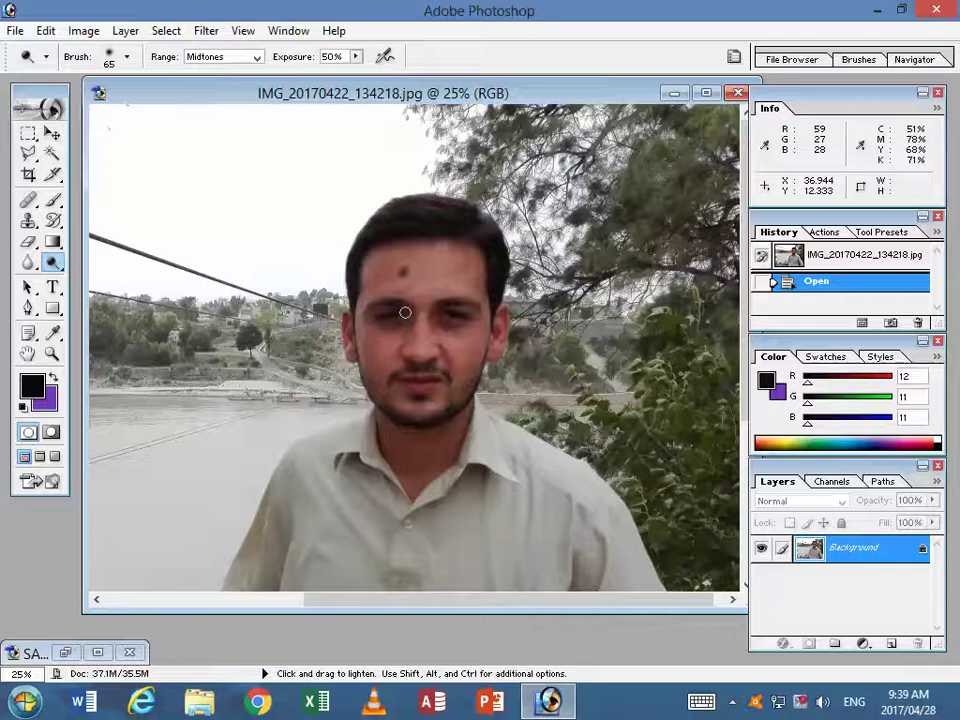
key("ctrl+Left")
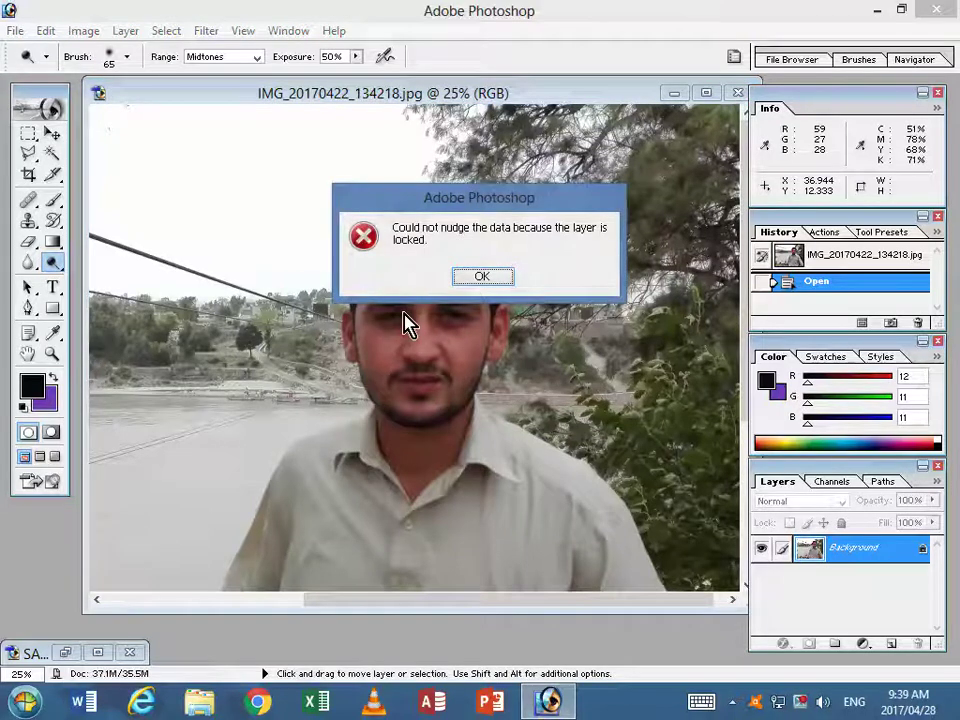
Dismiss the locked-layer alert and switch to the Move tool.
left_click(460, 276)
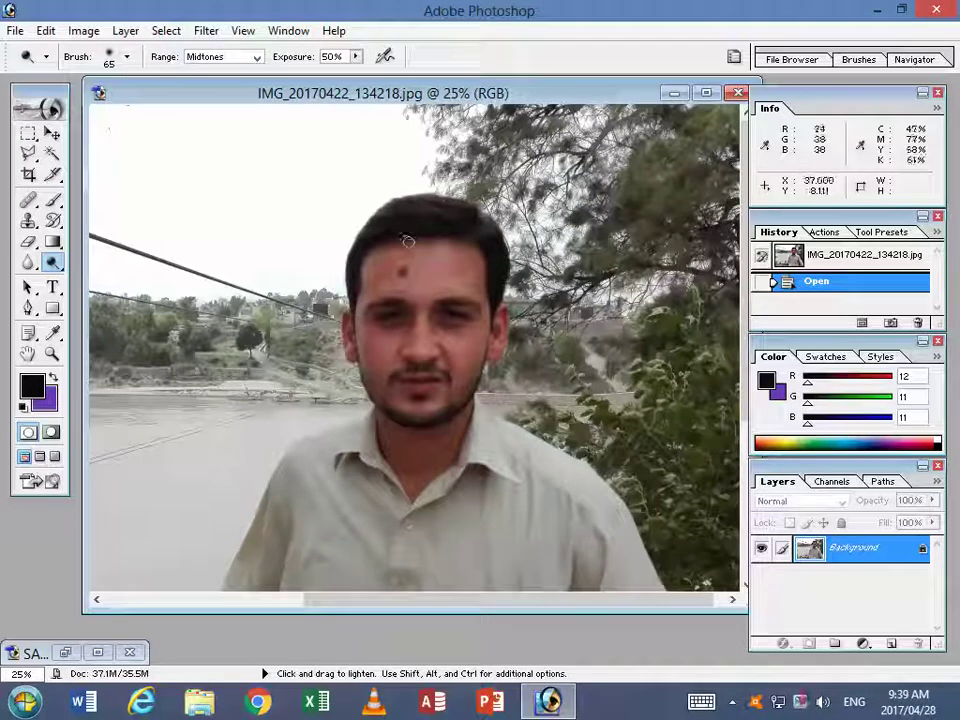
left_click(29, 133)
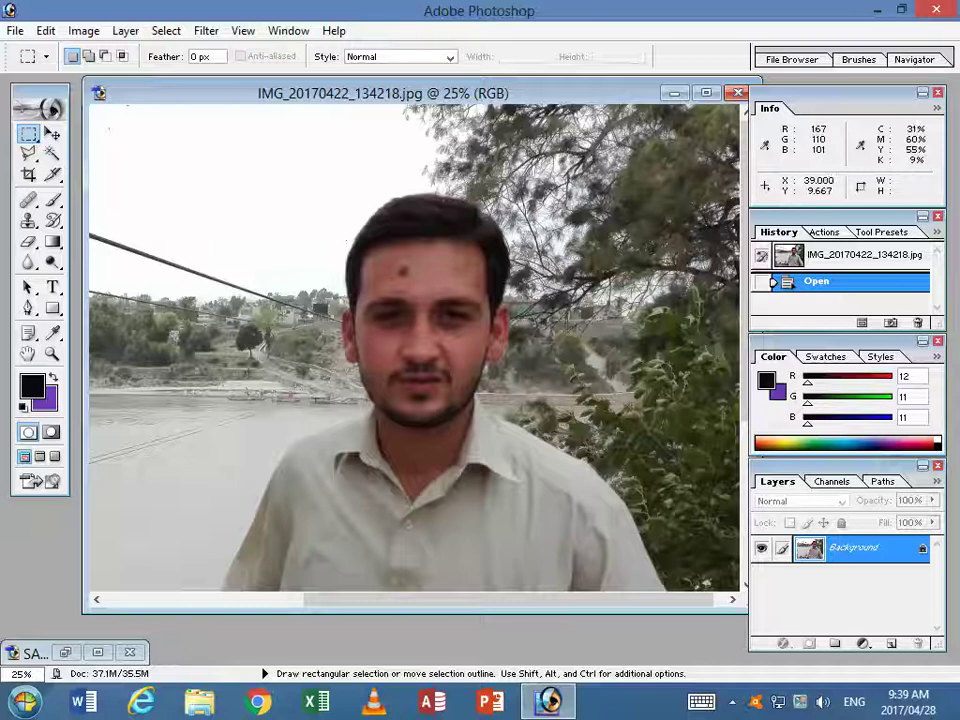
left_click(52, 134)
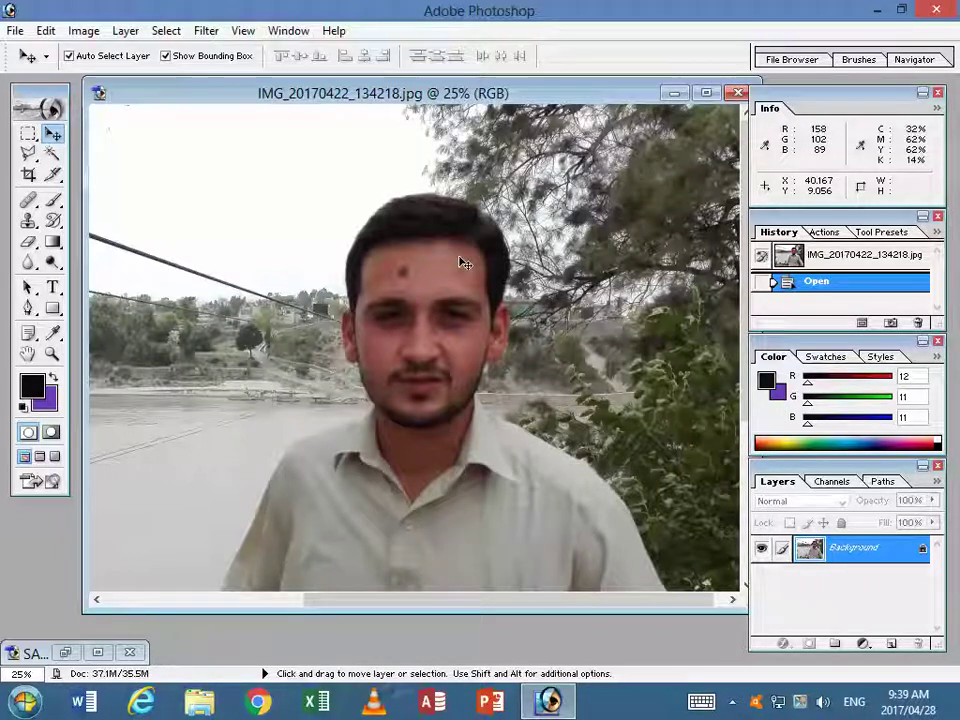
Zoom to 50% on the man's face and scroll it into view.
key("space")
key("ctrl+space")
left_click(398, 299)
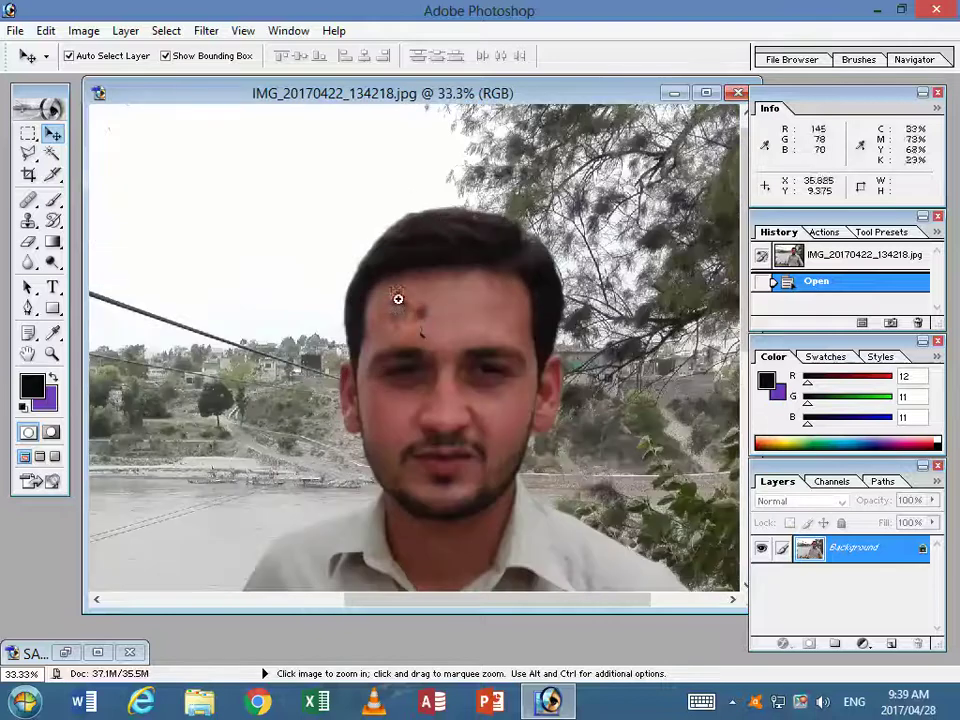
left_click(416, 329)
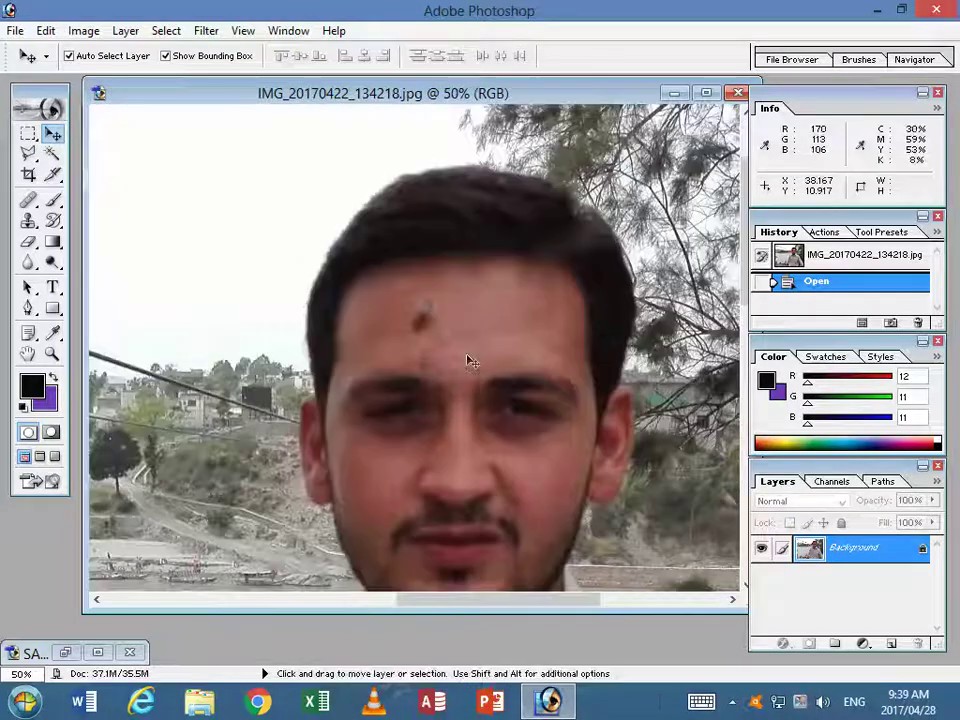
scroll(467, 356, "down", 1)
scroll(471, 354, "down", 2)
scroll(471, 354, "down", 1)
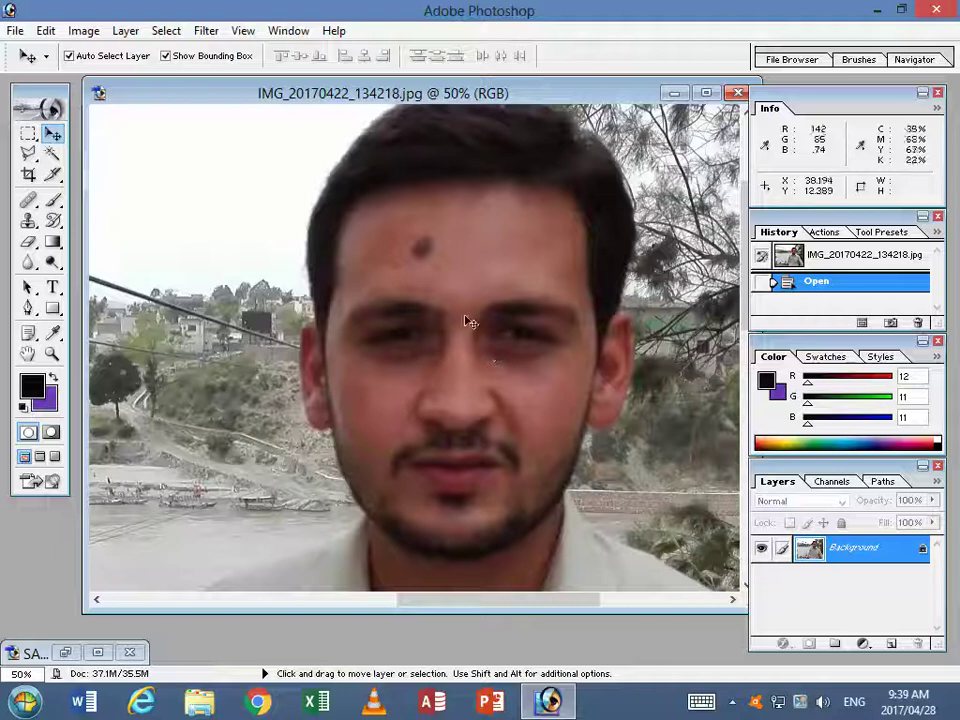
Enlarge the Dodge tool brush diameter from 65 px to 182 px.
left_click(55, 263)
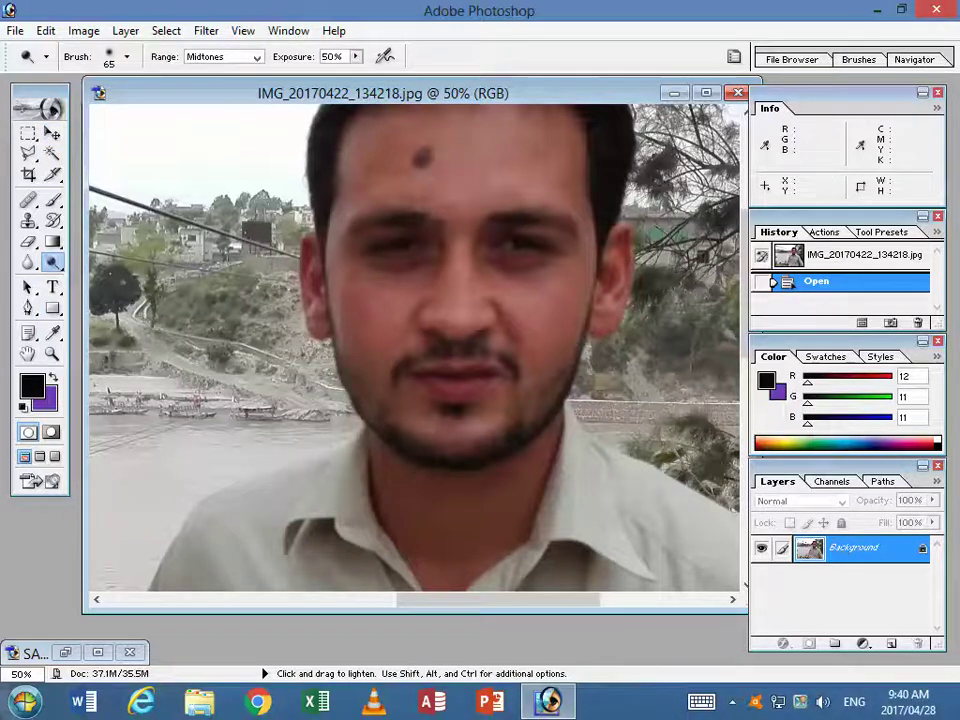
left_click(127, 57)
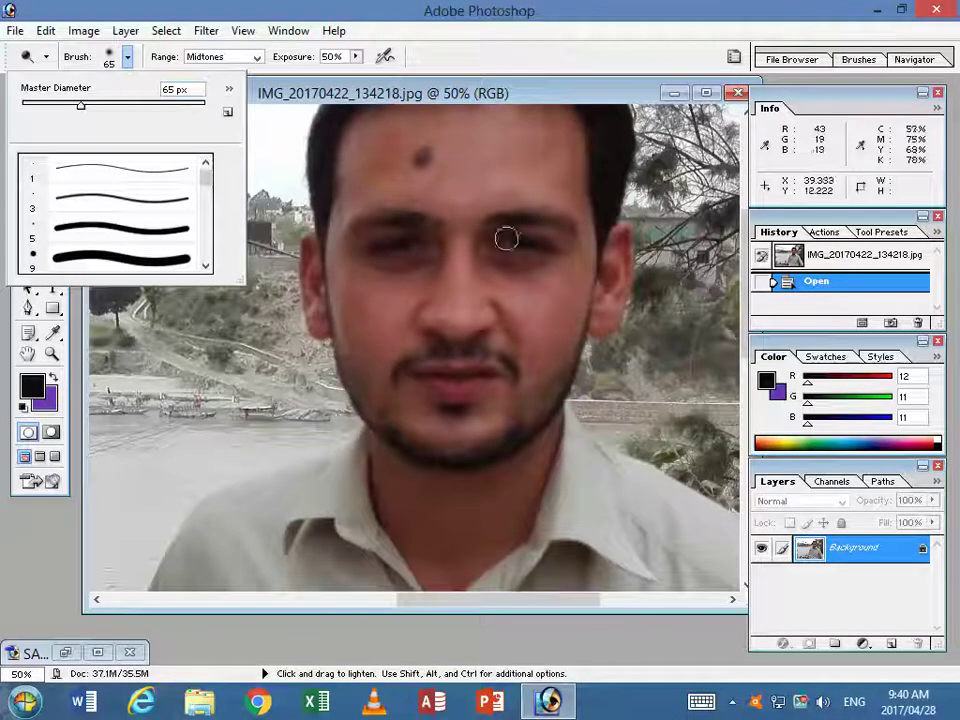
left_click_drag(81, 105, 119, 105)
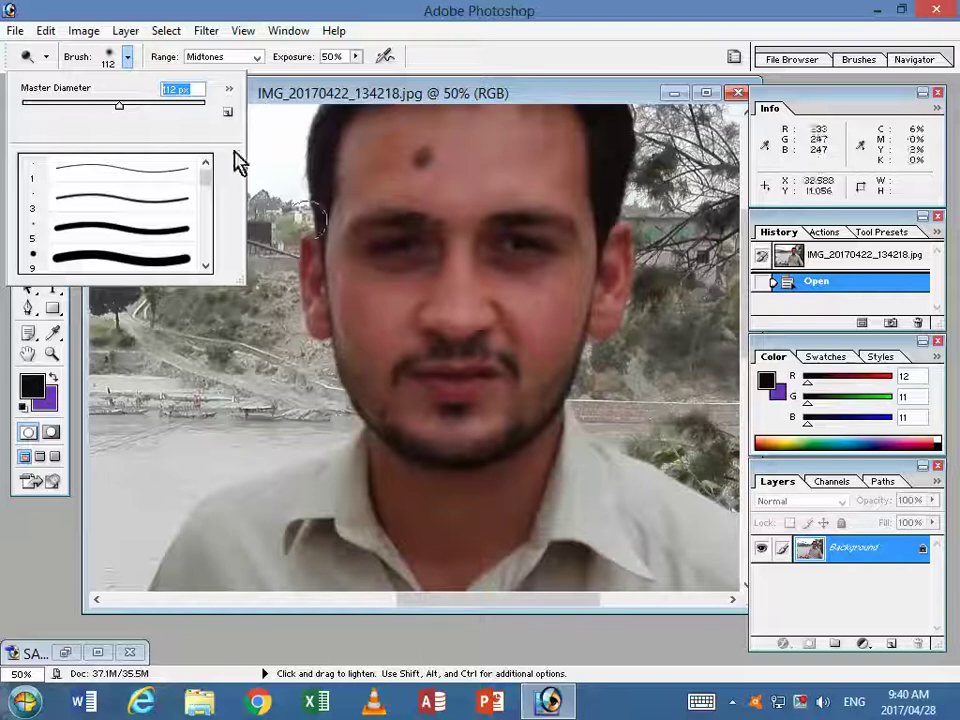
left_click(151, 104)
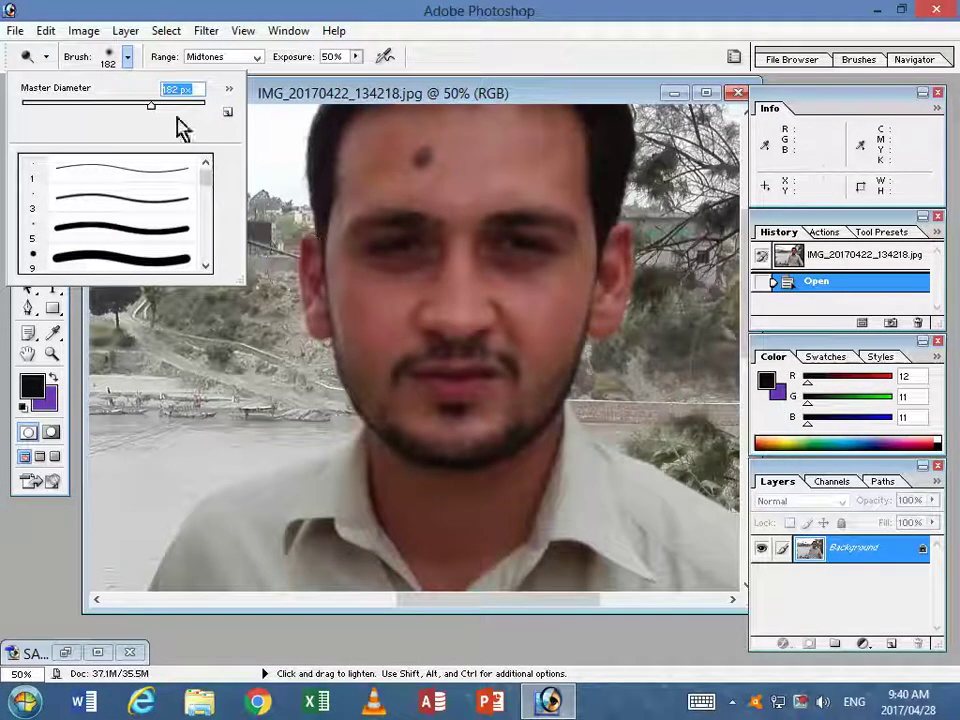
left_click(380, 75)
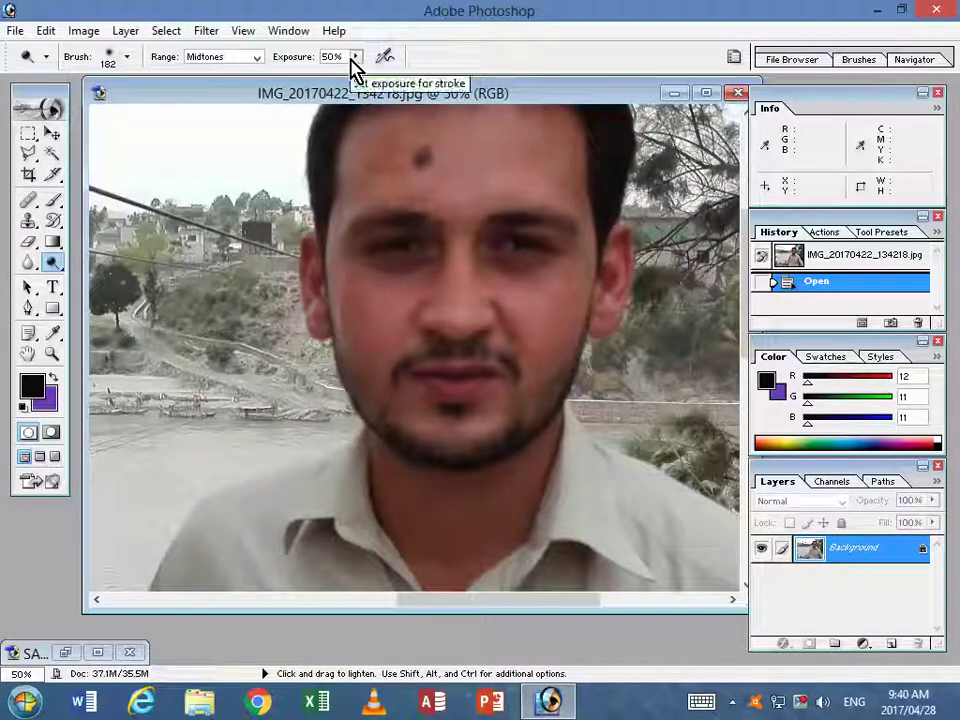
At 41% exposure, dodge the man's neck, the shirt below his beard and the eye area.
left_click(355, 58)
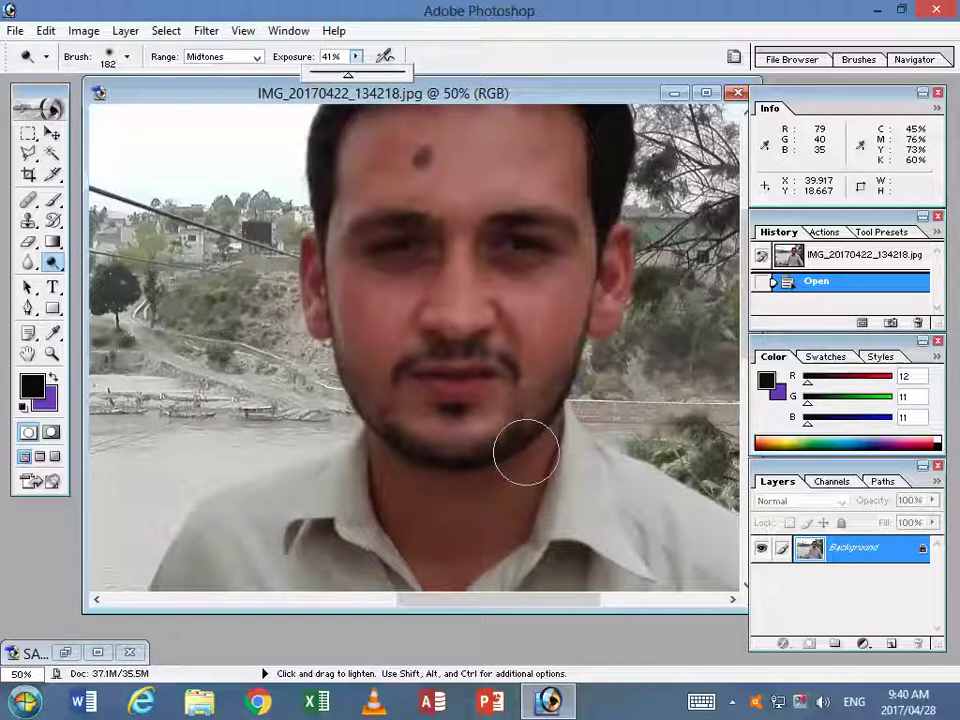
mouse_move(540, 450)
left_mouse_down()
mouse_move(489, 537)
mouse_move(450, 521)
mouse_move(522, 452)
mouse_move(455, 550)
left_mouse_up()
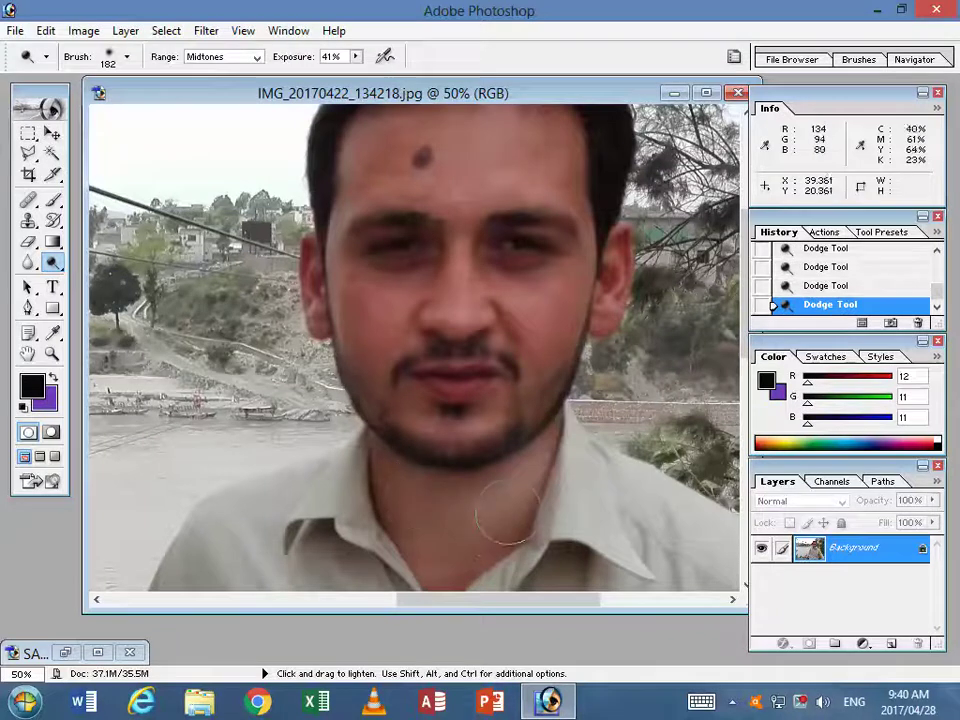
left_click_drag(493, 514, 381, 450)
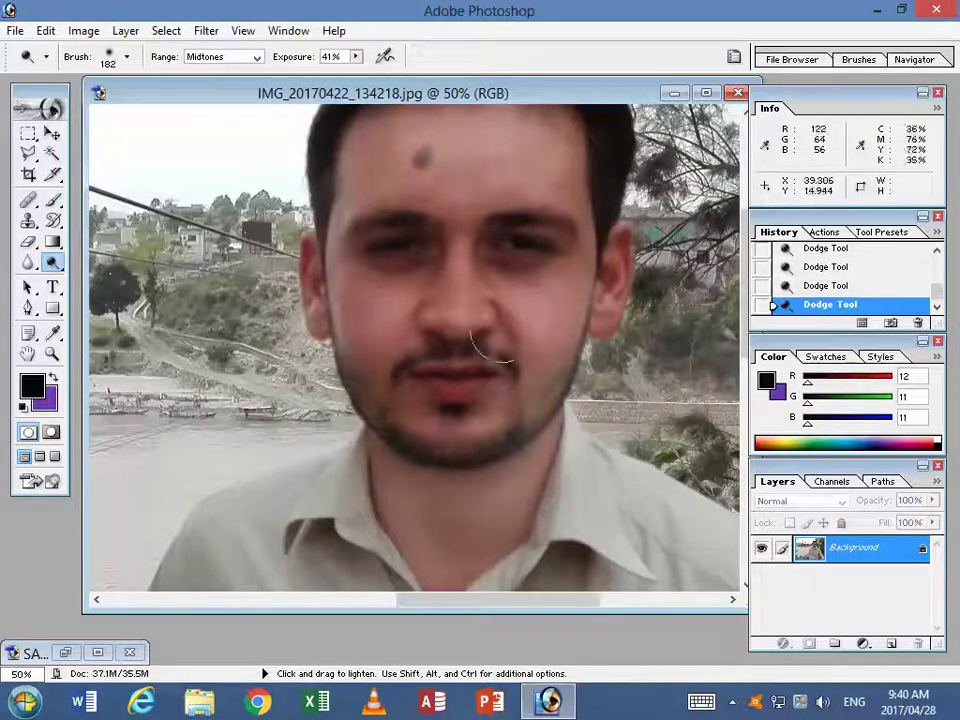
left_click_drag(385, 248, 518, 248)
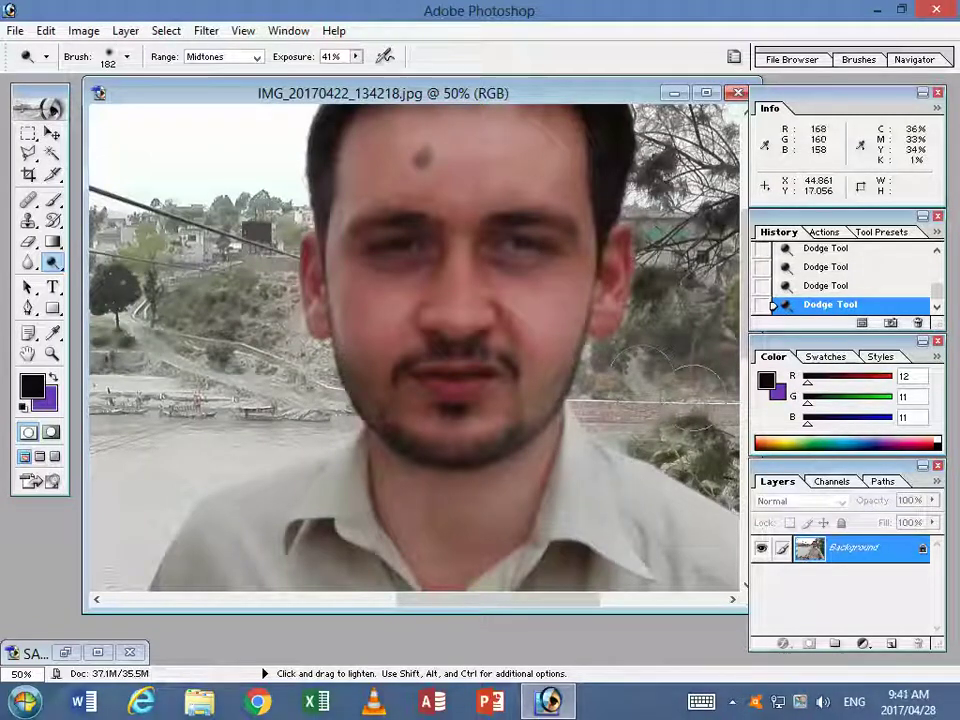
key("ctrl+minus")
key("ctrl+minus")
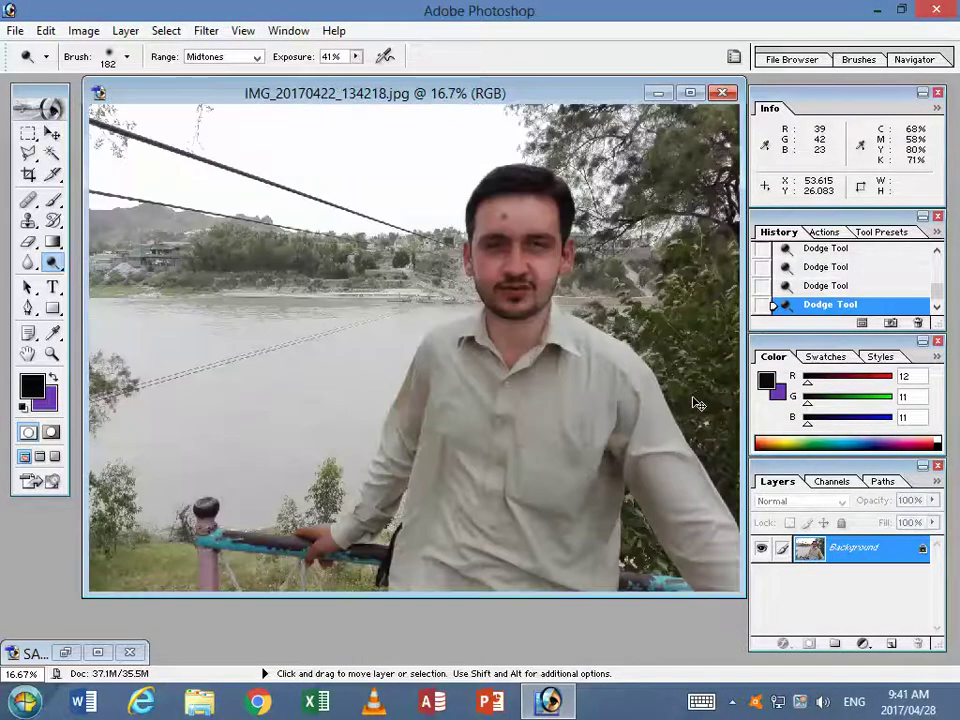
key("ctrl+minus")
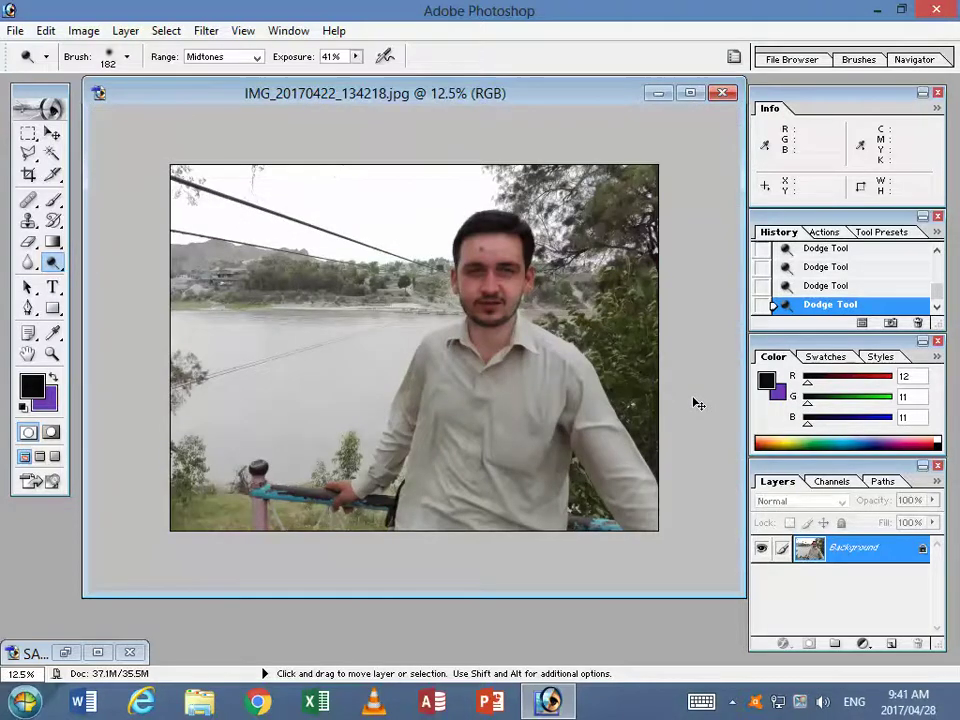
key("ctrl+plus")
key("ctrl+plus")
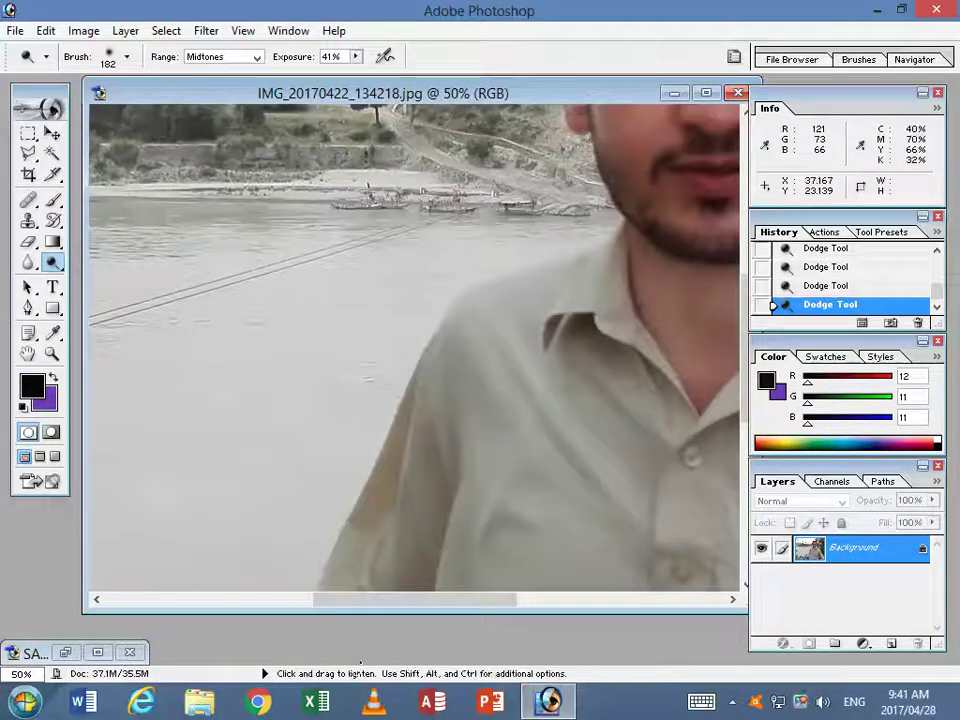
left_click_drag(403, 600, 533, 600)
scroll(450, 353, "up", 1)
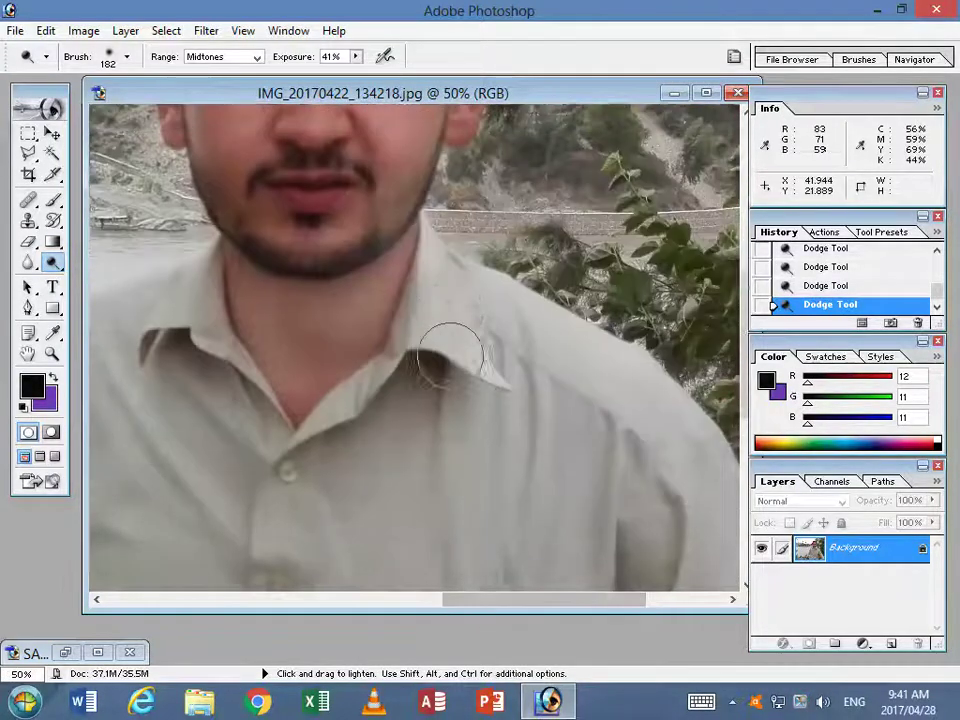
scroll(450, 370, "up", 2)
scroll(450, 370, "up", 2)
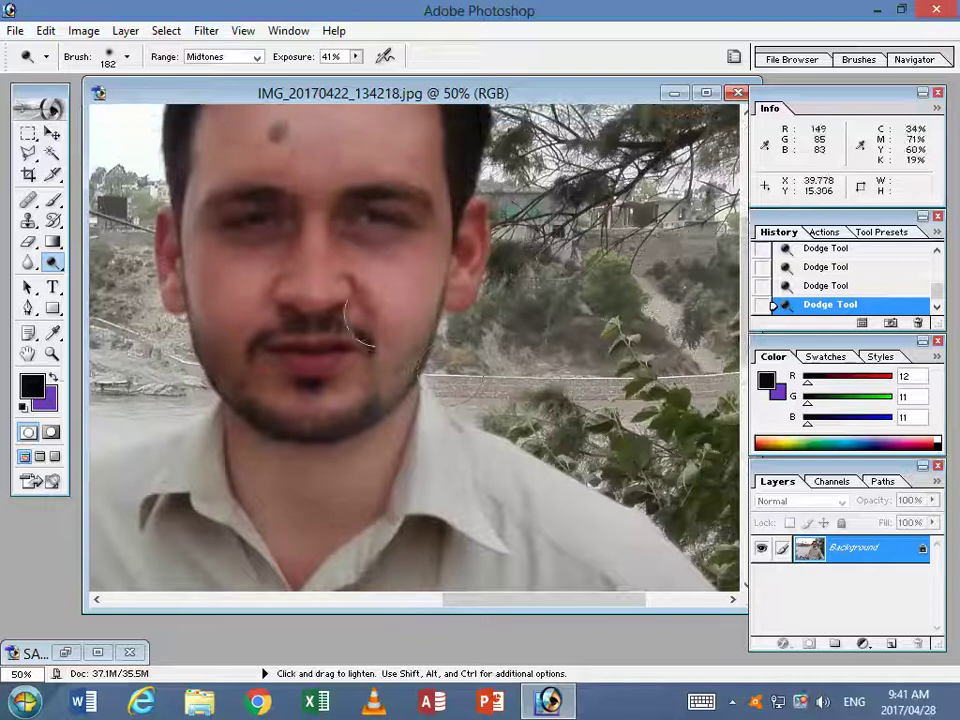
Try a 75 px Art History Brush stroke beside the face, then undo it.
left_click(53, 222)
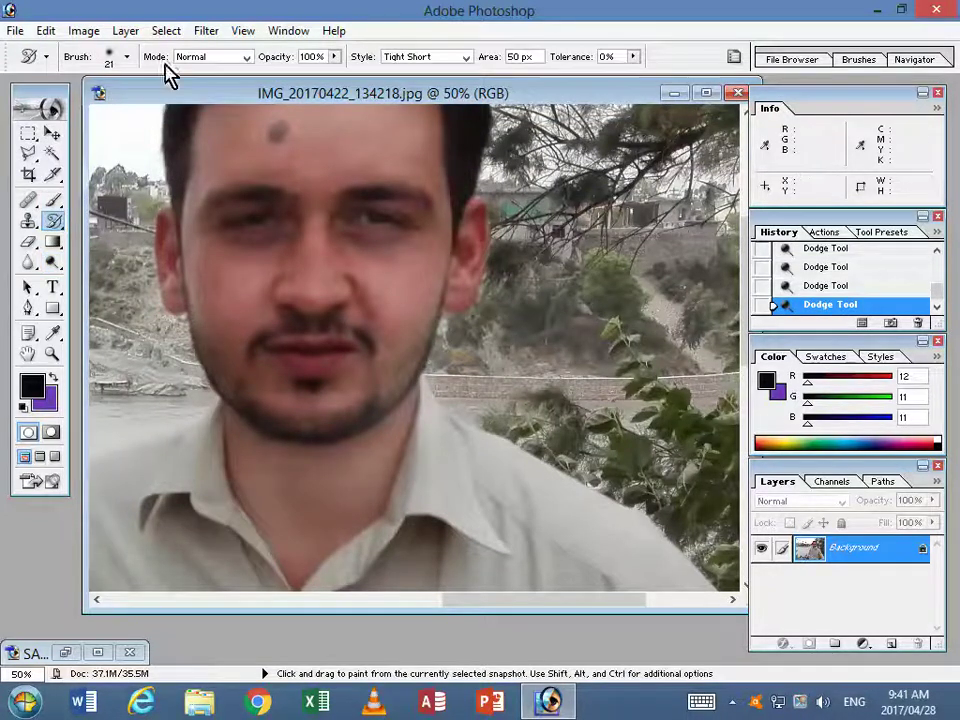
left_click(127, 60)
left_click_drag(45, 103, 90, 103)
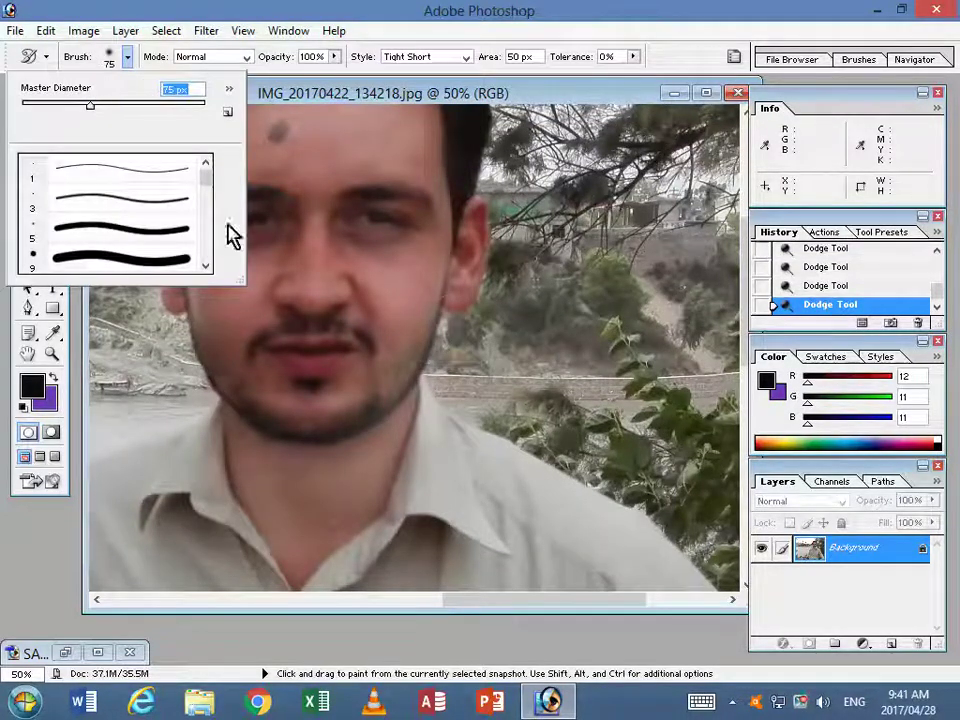
left_click_drag(455, 255, 465, 350)
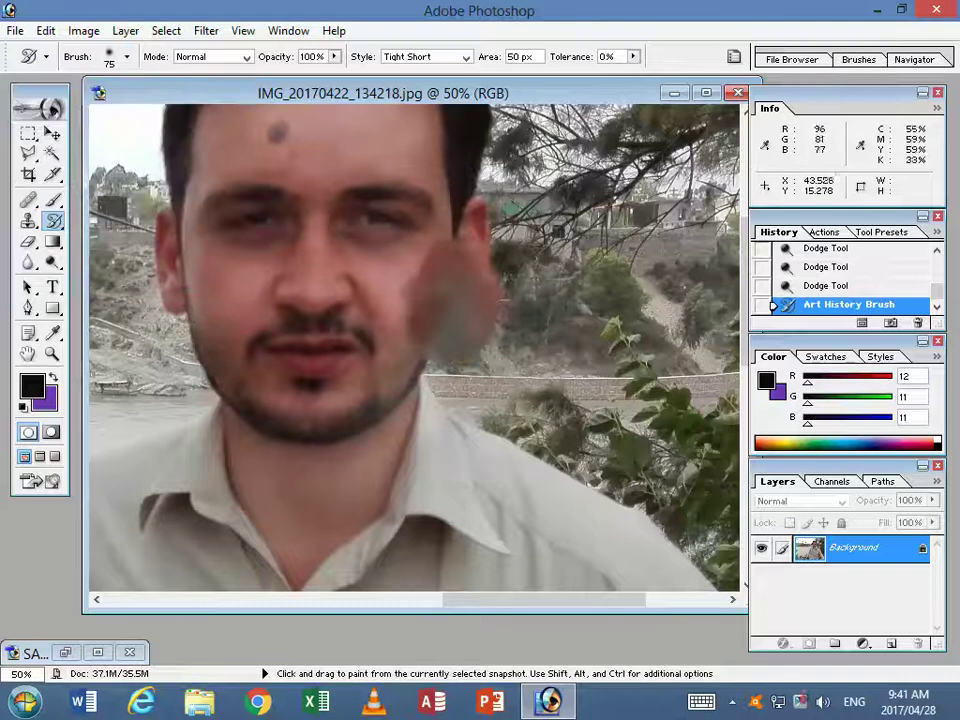
key("ctrl")
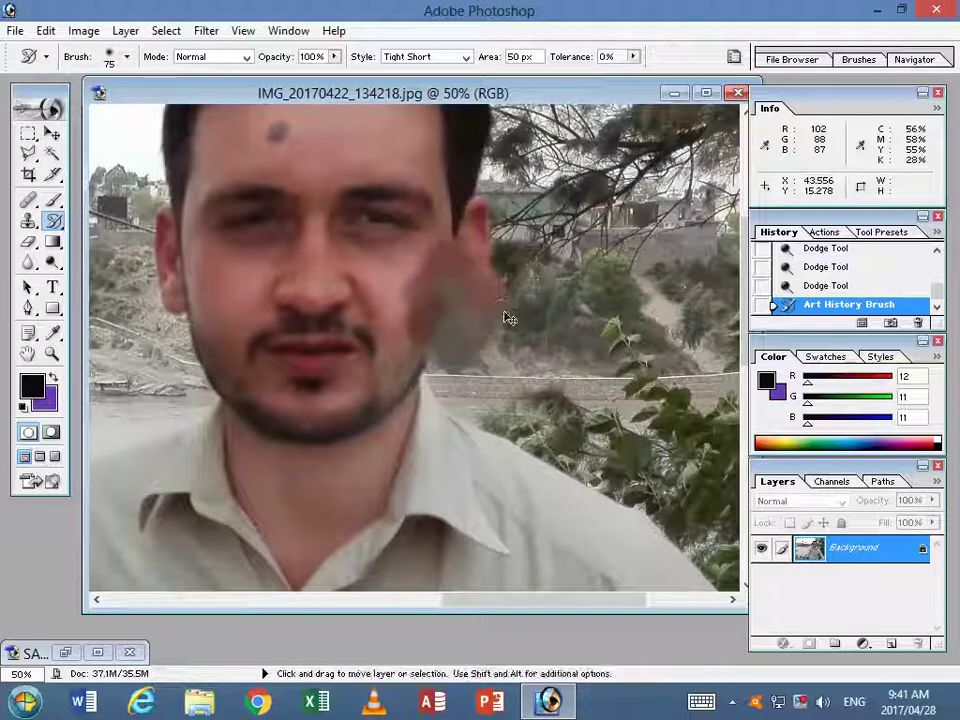
key("ctrl+z")
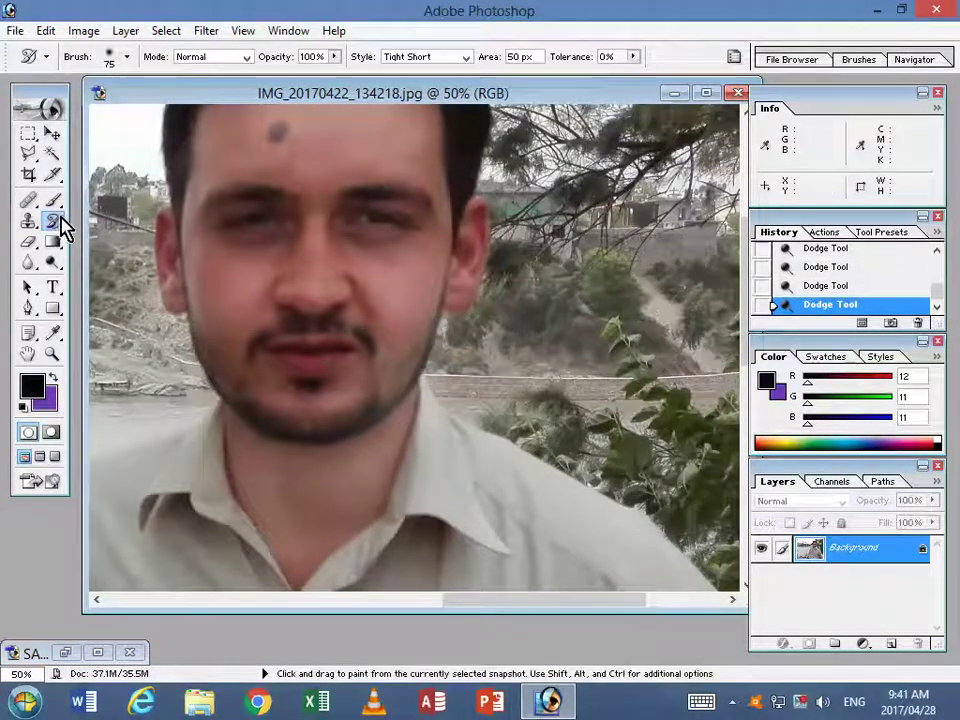
Paint the face and chin back to their earlier look with a 151 px History Brush.
right_click(63, 232)
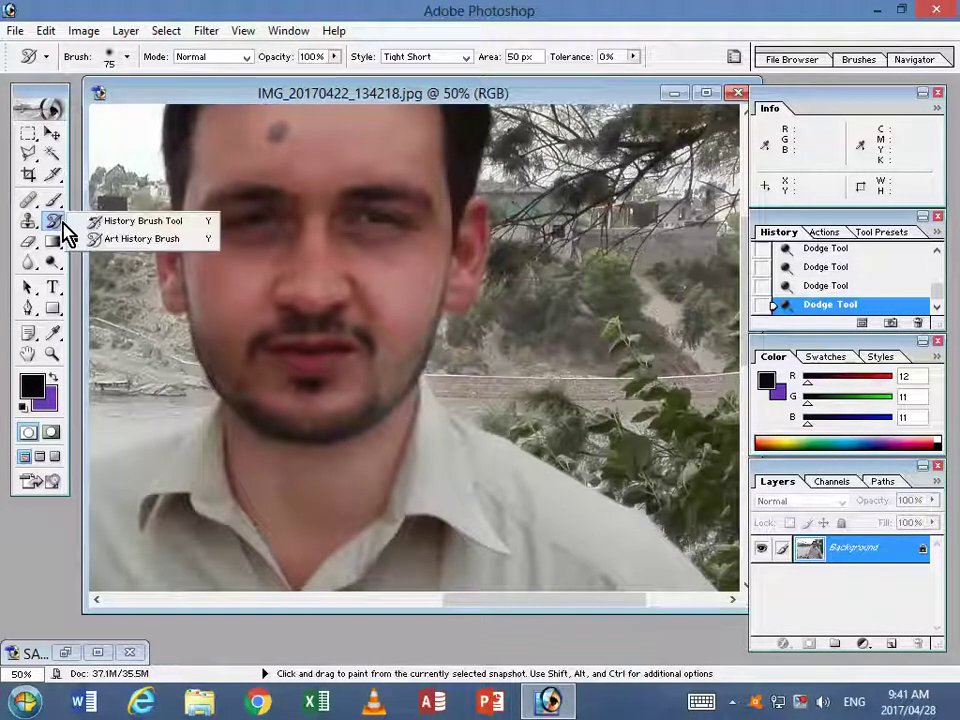
left_click(174, 225)
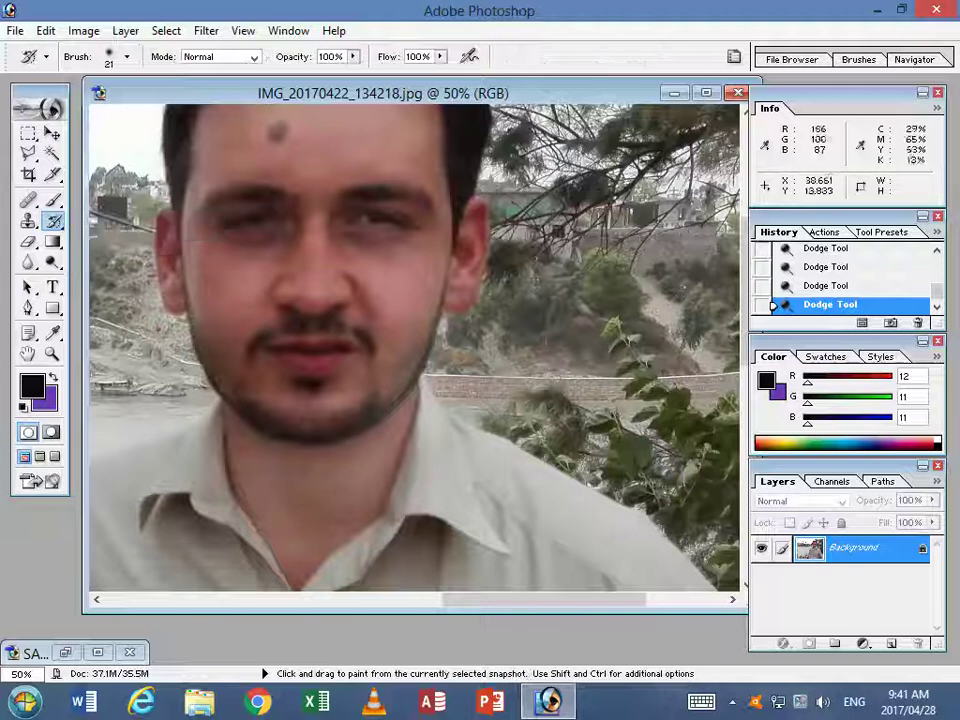
left_click(127, 57)
left_click(137, 104)
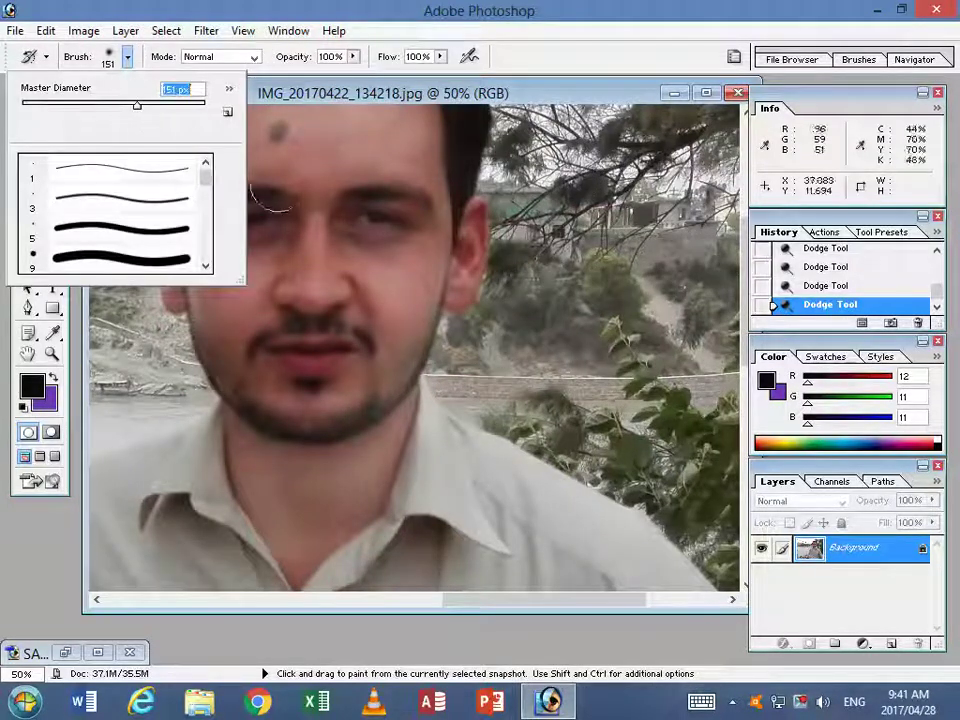
left_click(323, 213)
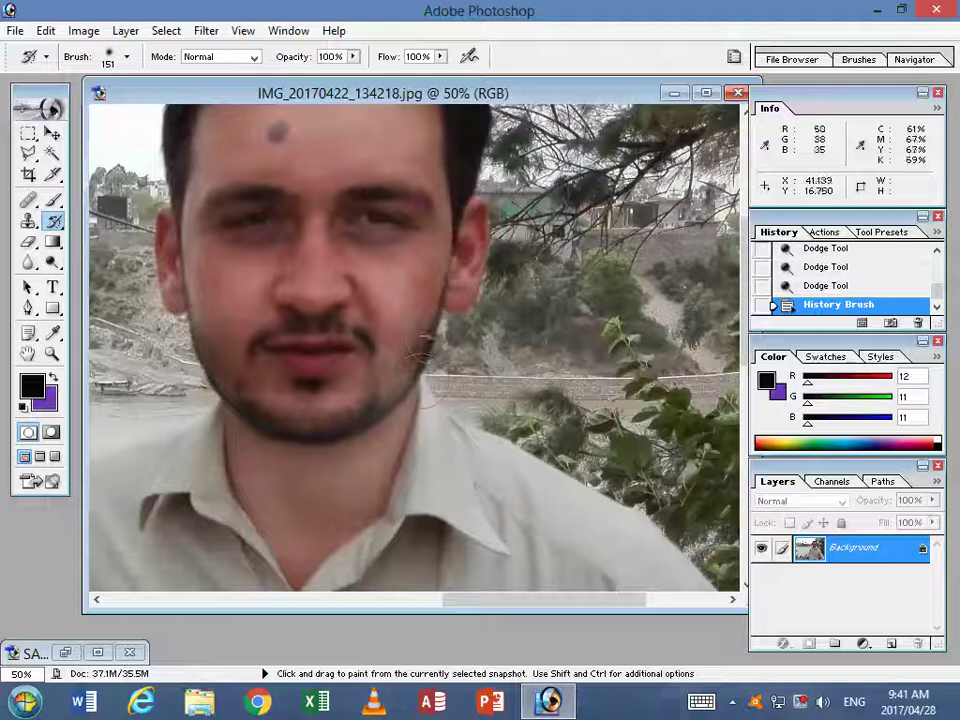
left_click_drag(320, 260, 321, 429)
mouse_move(418, 381)
left_mouse_down()
mouse_move(361, 408)
mouse_move(311, 411)
left_mouse_up()
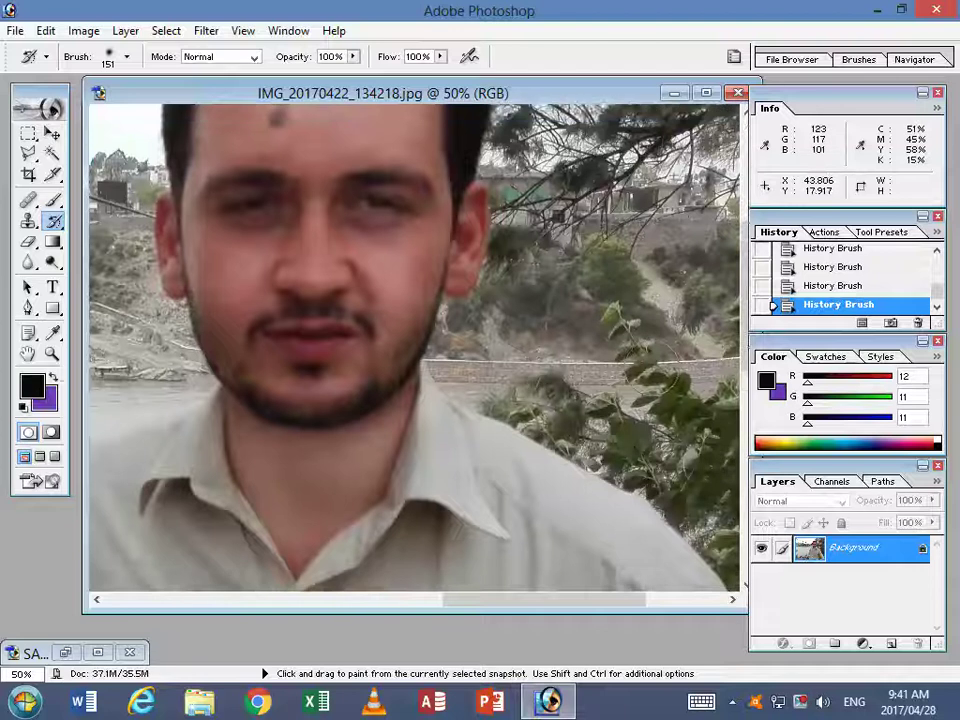
key("ctrl+minus")
Close the river photo, discarding changes, and maximise the minimised SAM_7763.JPG window.
key("ctrl+minus")
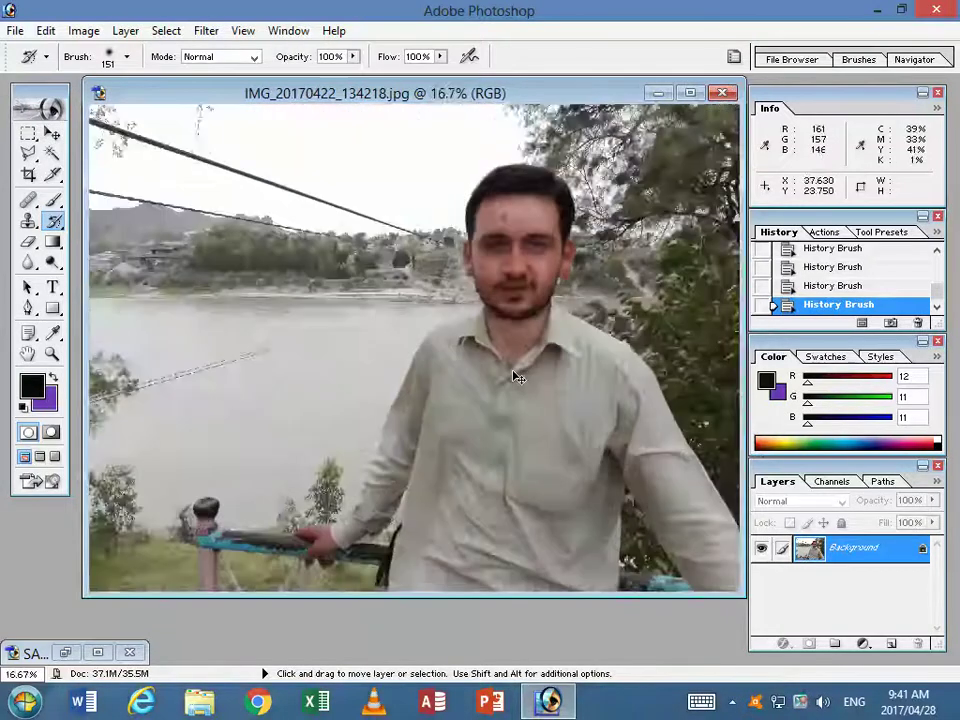
key("ctrl+minus")
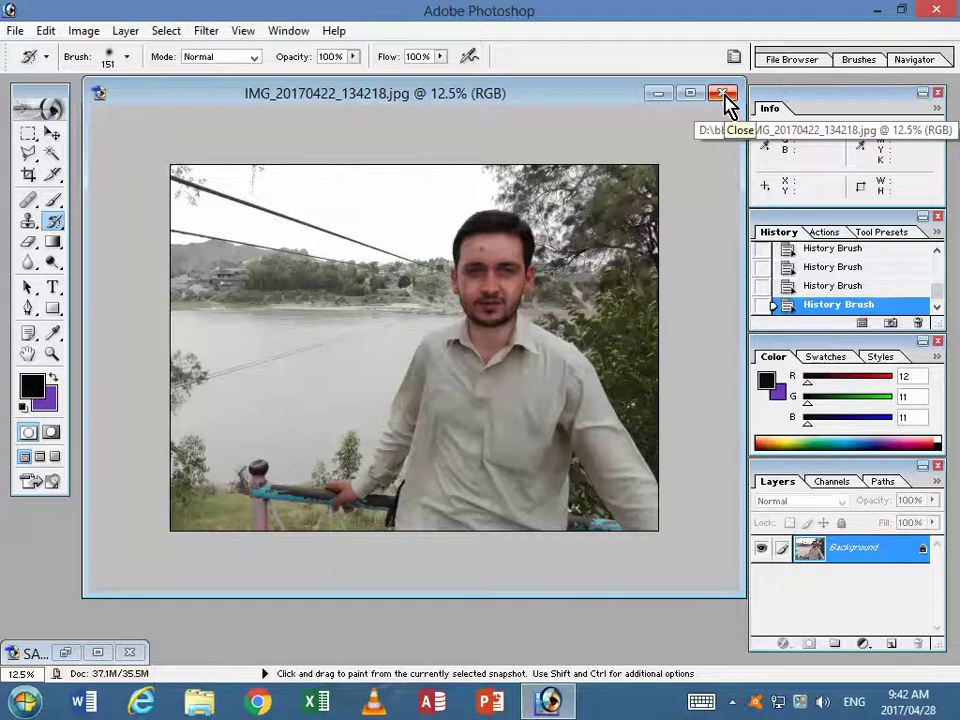
left_click(724, 94)
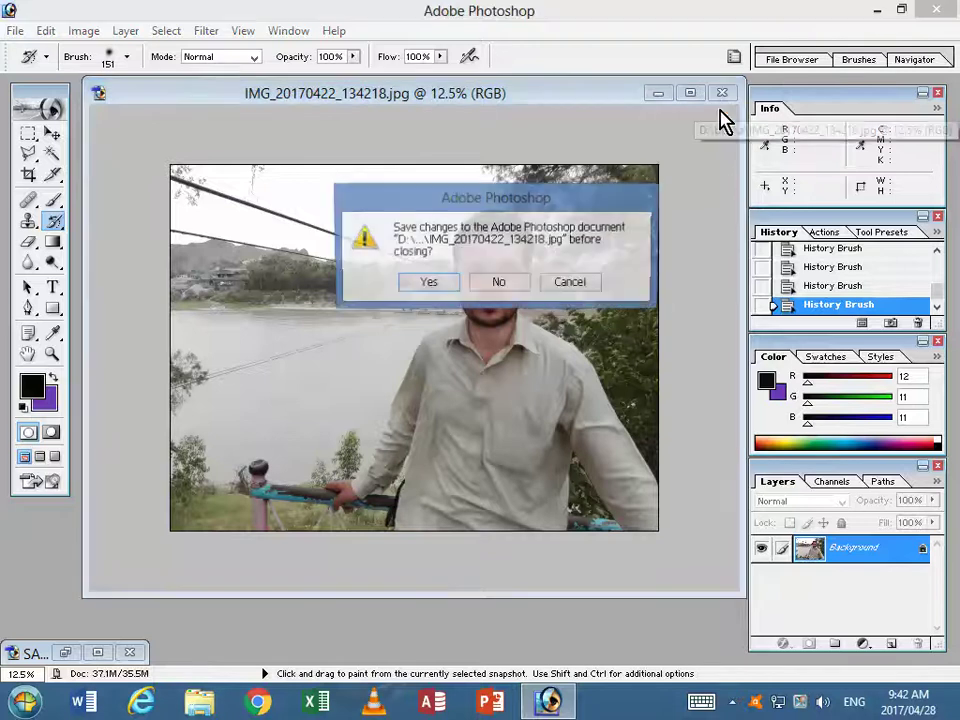
left_click(500, 283)
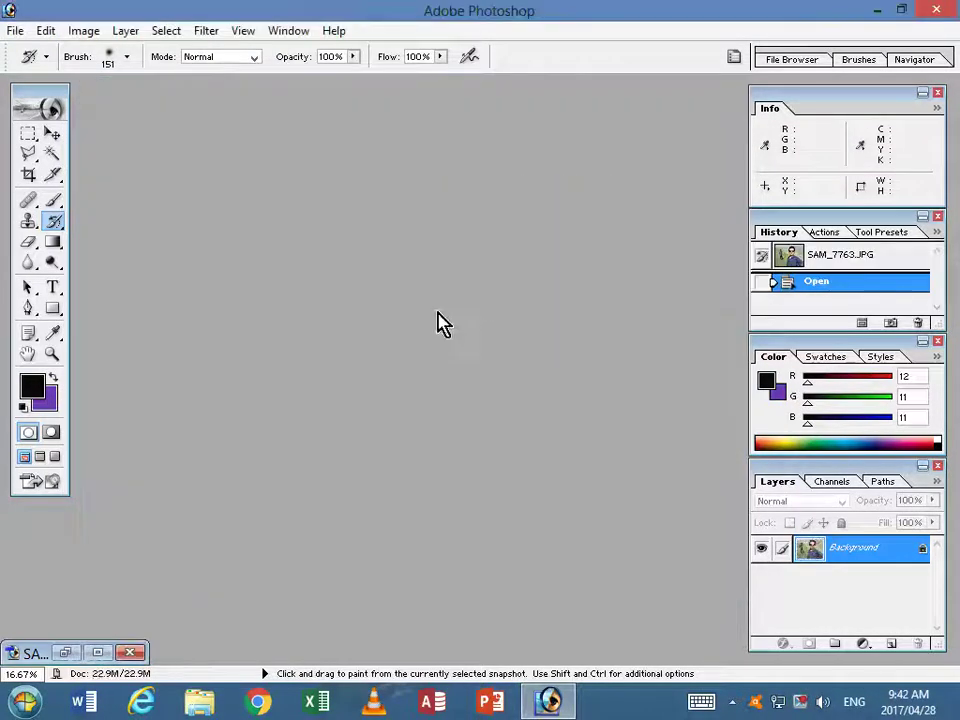
left_click(97, 652)
Fit the selfie to the window, zoom to 50%, and centre the man's face and sunglasses.
key("ctrl+minus")
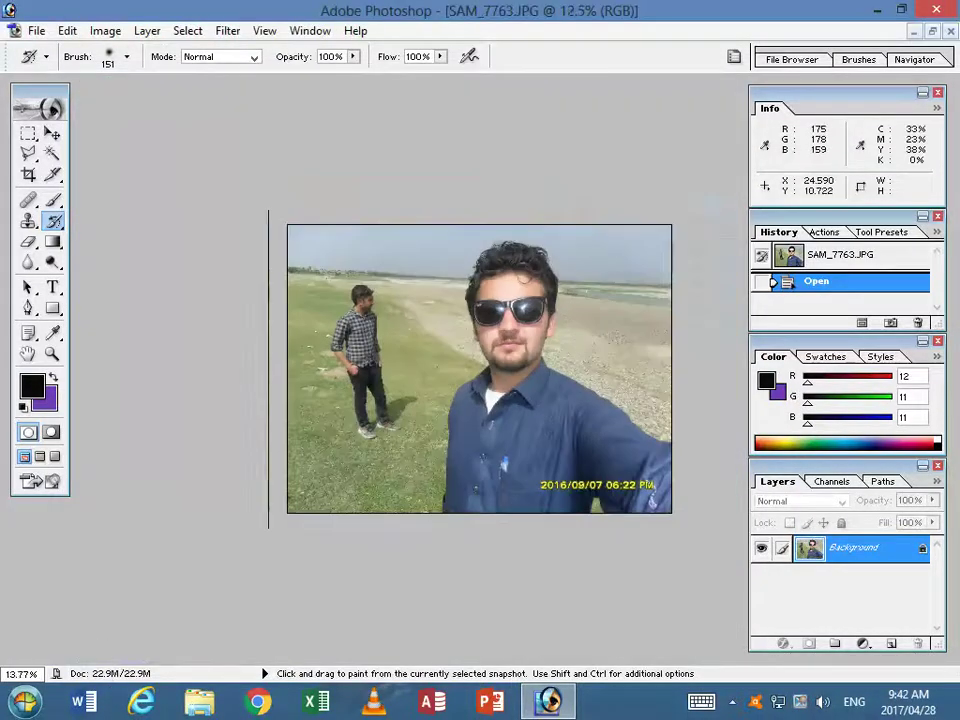
key("ctrl+0")
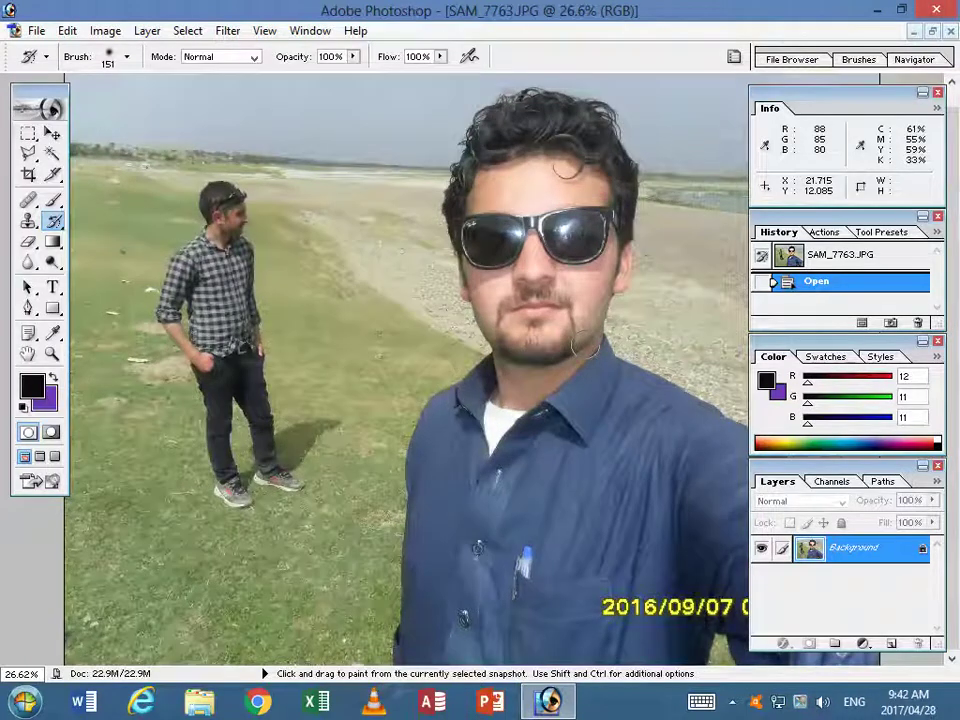
key("ctrl+plus")
key("ctrl+plus")
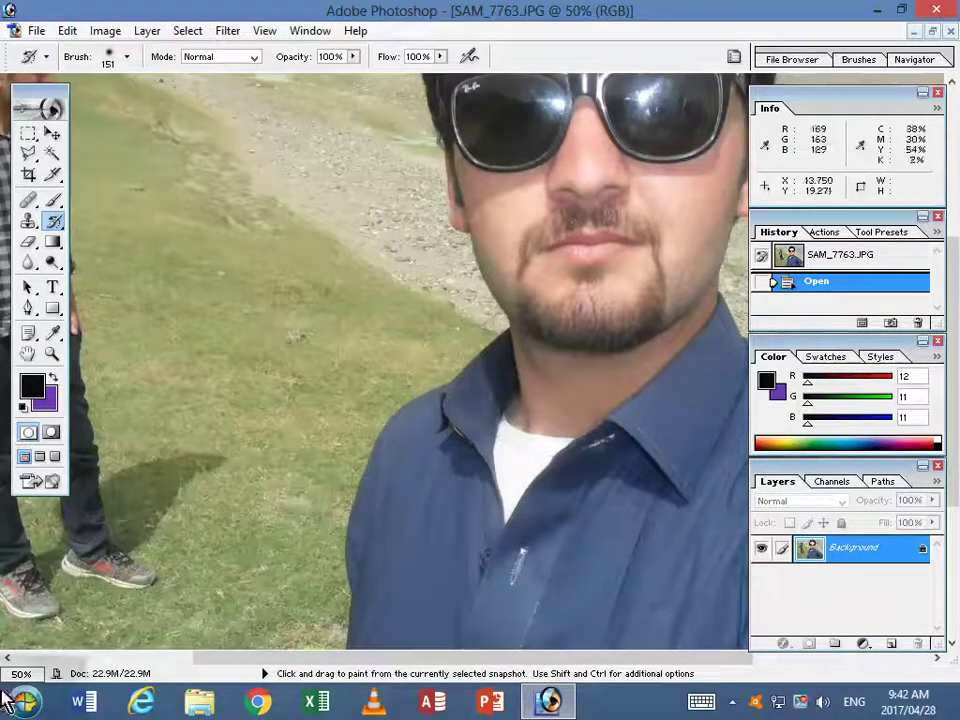
mouse_move(274, 657)
left_mouse_down()
mouse_move(430, 657)
mouse_move(420, 662)
mouse_move(275, 553)
left_mouse_up()
scroll(296, 369, "up", 1)
scroll(298, 368, "up", 3)
scroll(298, 368, "up", 2)
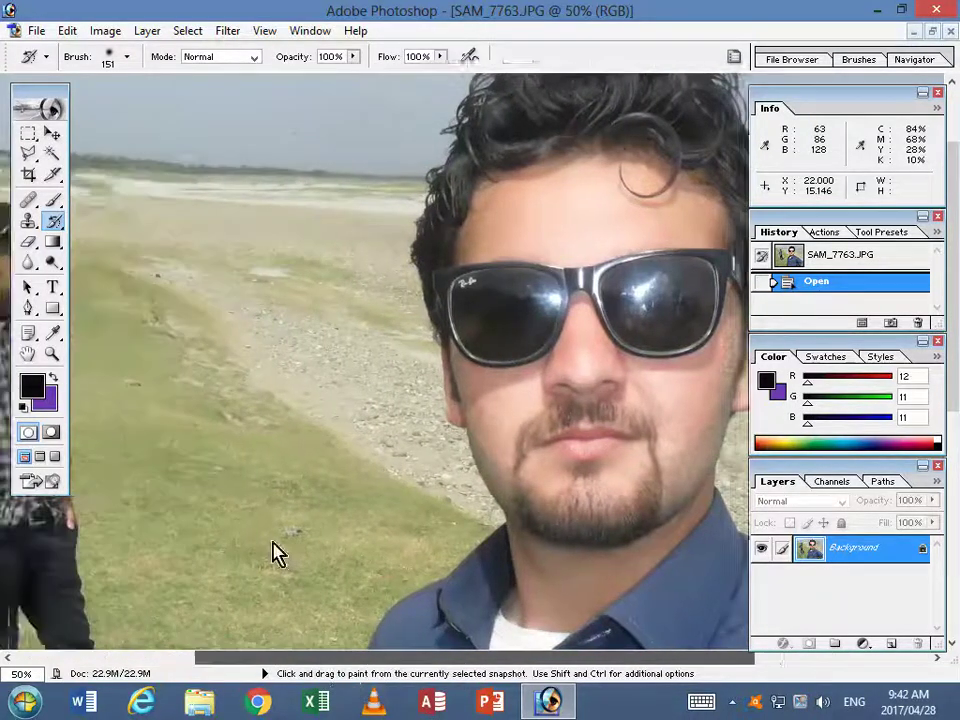
left_click_drag(275, 553, 336, 666)
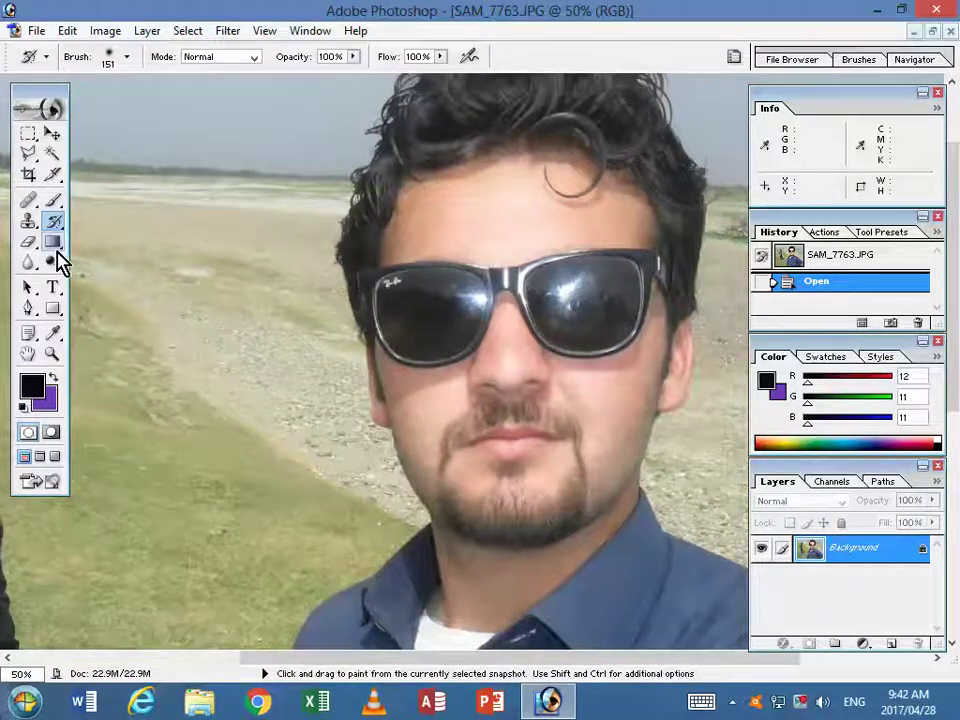
Switch to the Burn Tool and enlarge its brush to 184 px.
left_click_drag(57, 262, 98, 285)
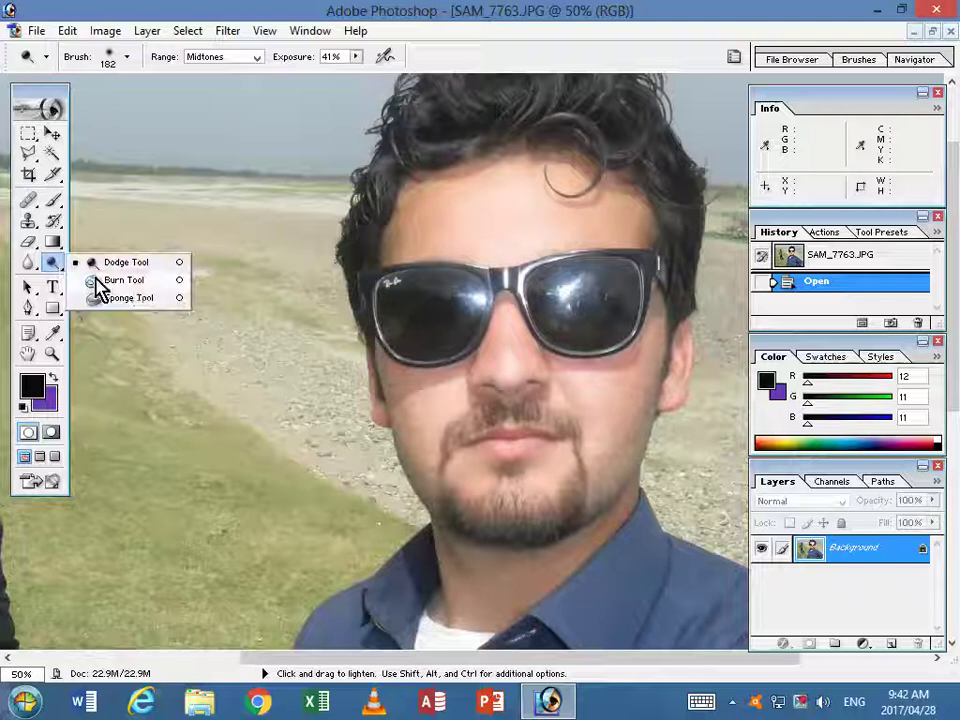
left_click(133, 283)
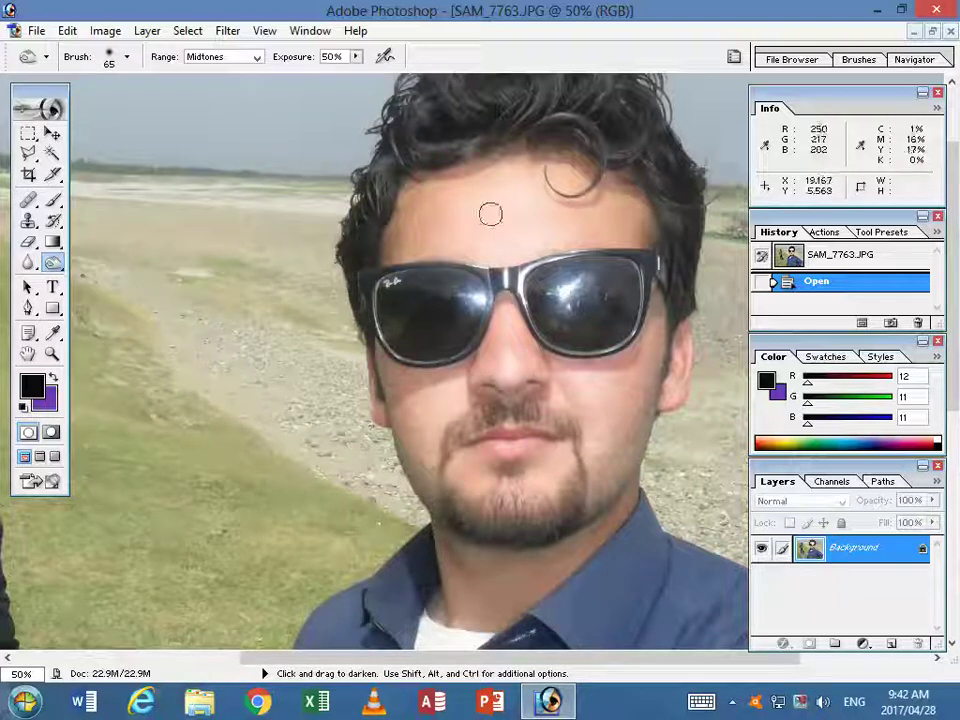
left_click(126, 57)
left_click_drag(80, 103, 151, 105)
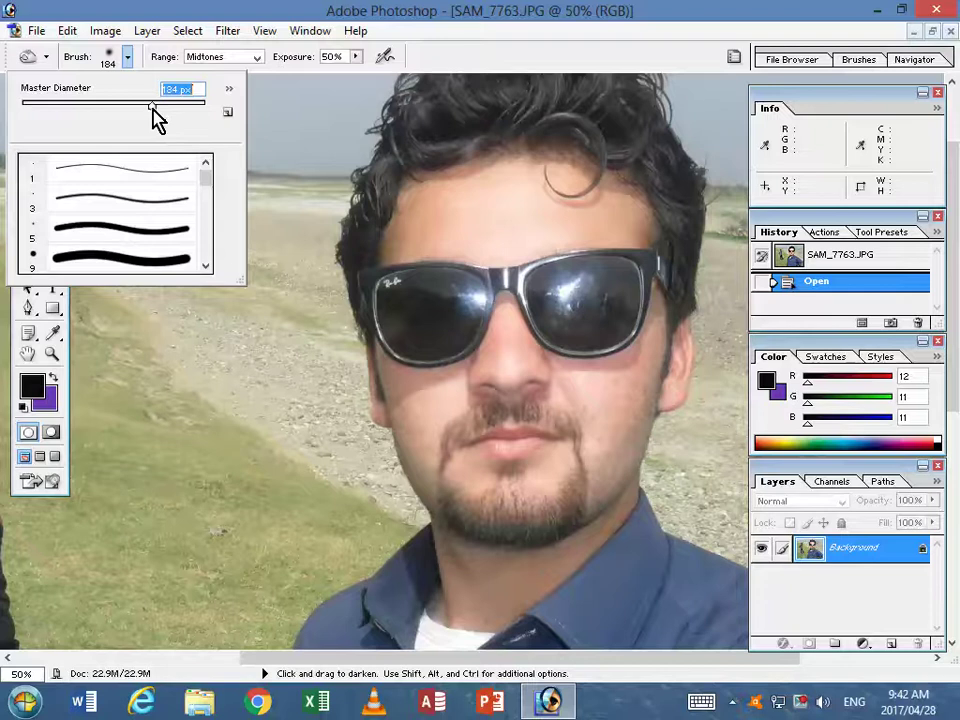
mouse_move(564, 200)
left_mouse_down()
mouse_move(524, 203)
mouse_move(489, 225)
left_mouse_up()
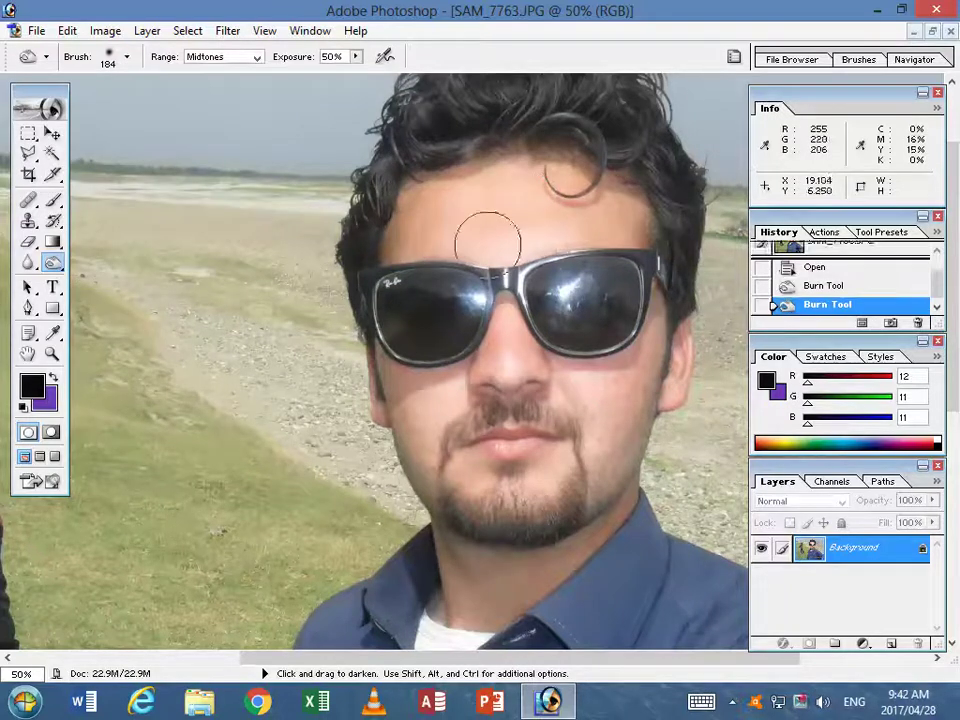
Burn the forehead and both sunglasses lenses, deepening the left lens to near black.
left_click(420, 311)
left_click(610, 412)
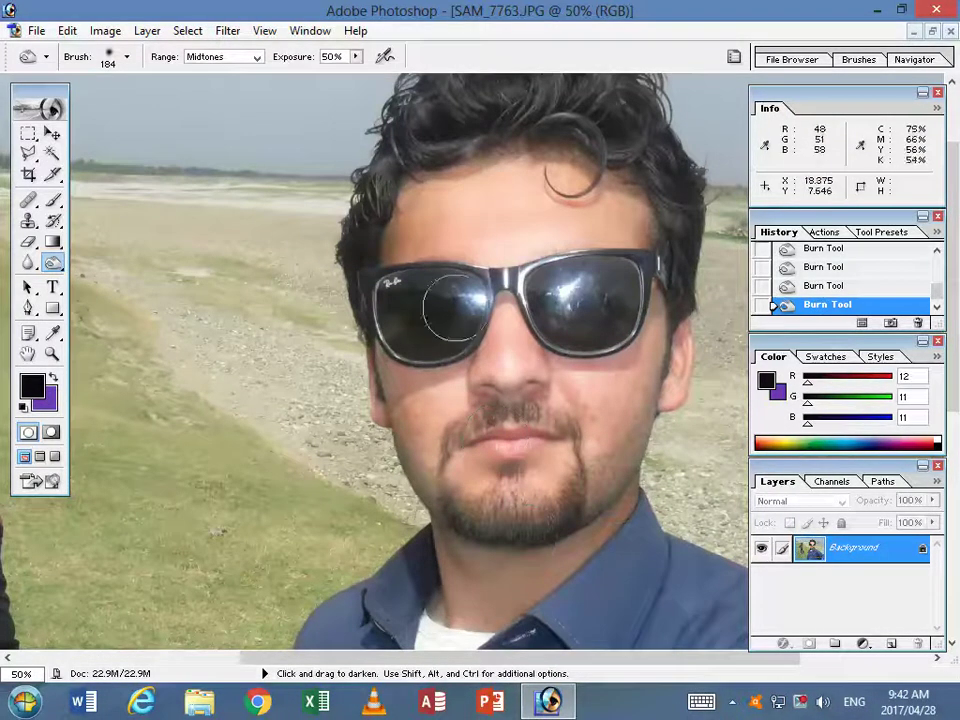
mouse_move(412, 307)
left_mouse_down()
mouse_move(406, 322)
mouse_move(456, 289)
left_mouse_up()
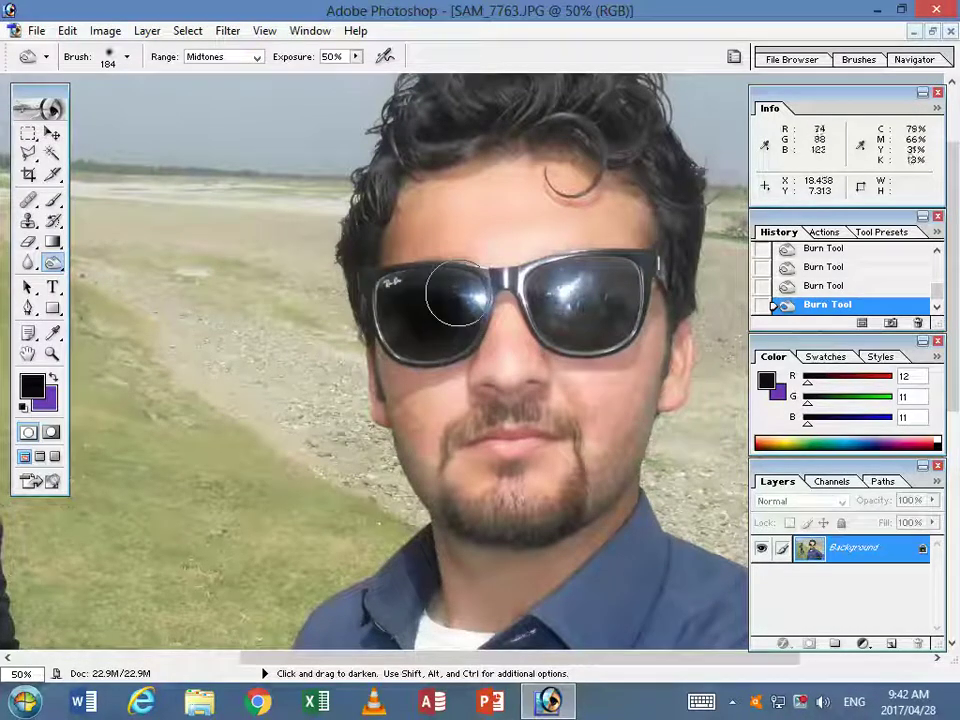
left_click_drag(590, 285, 594, 289)
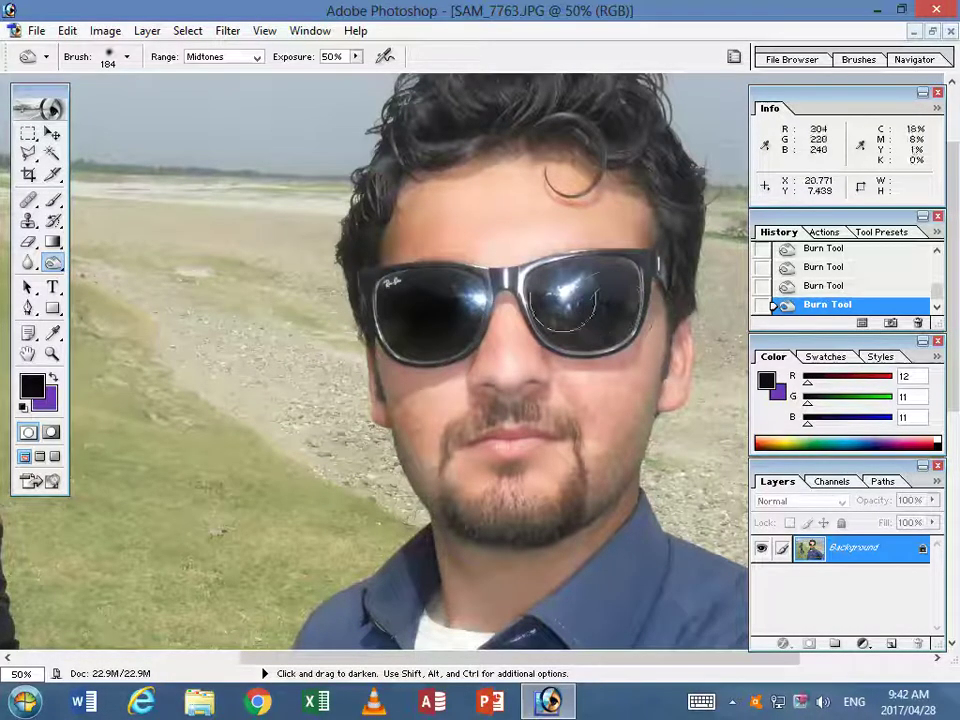
left_click_drag(439, 311, 429, 289)
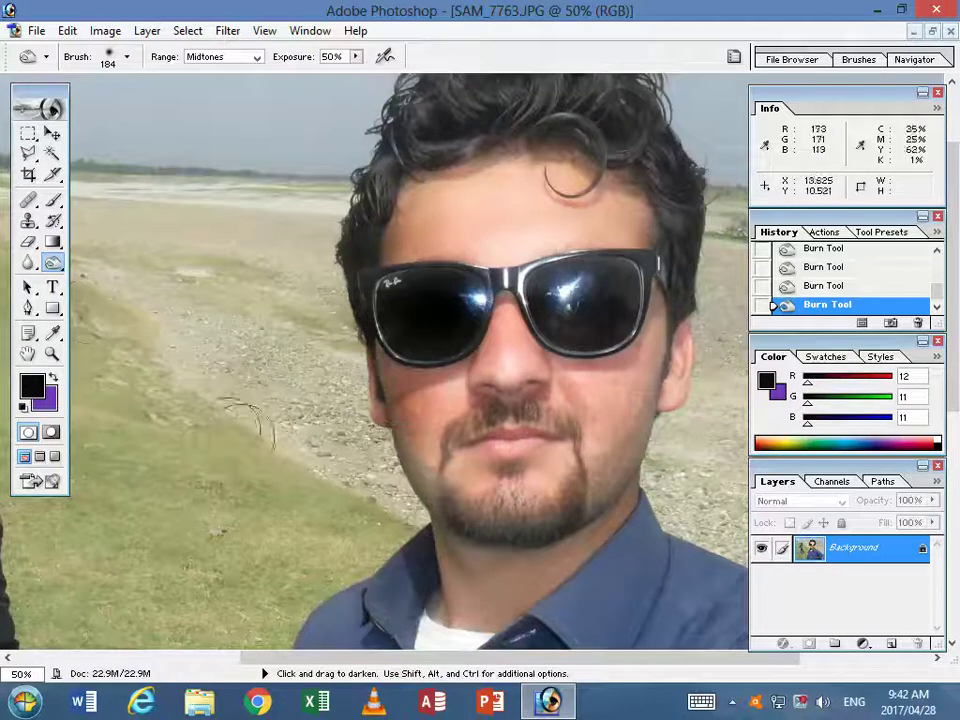
Darken both cheeks below the sunglasses and beside the nose and mustache.
scroll(330, 310, "down", 3)
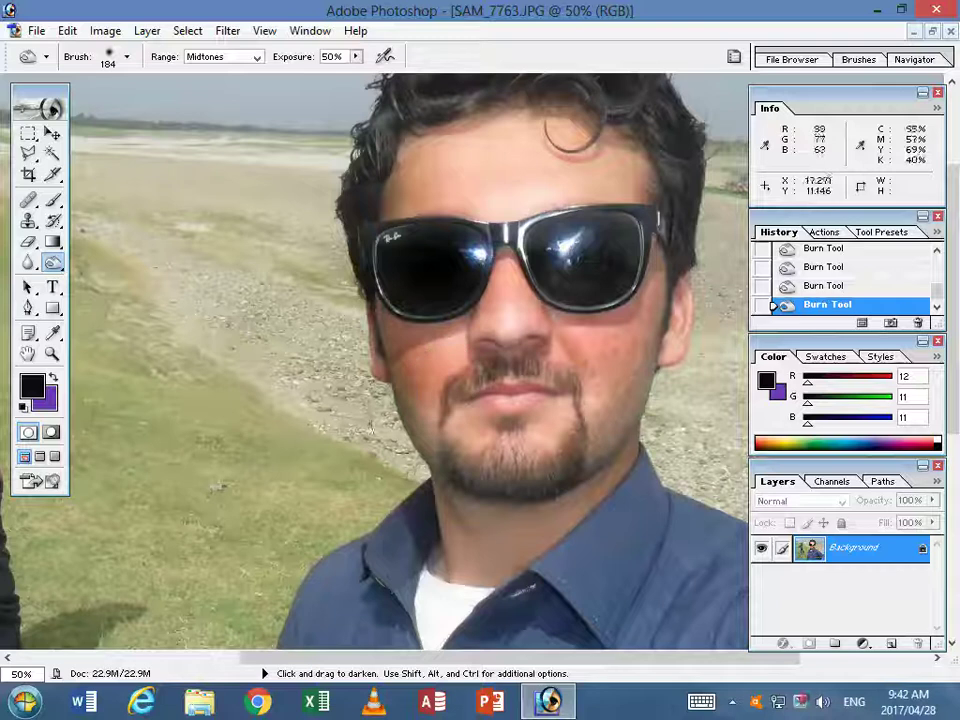
left_click_drag(548, 400, 450, 360)
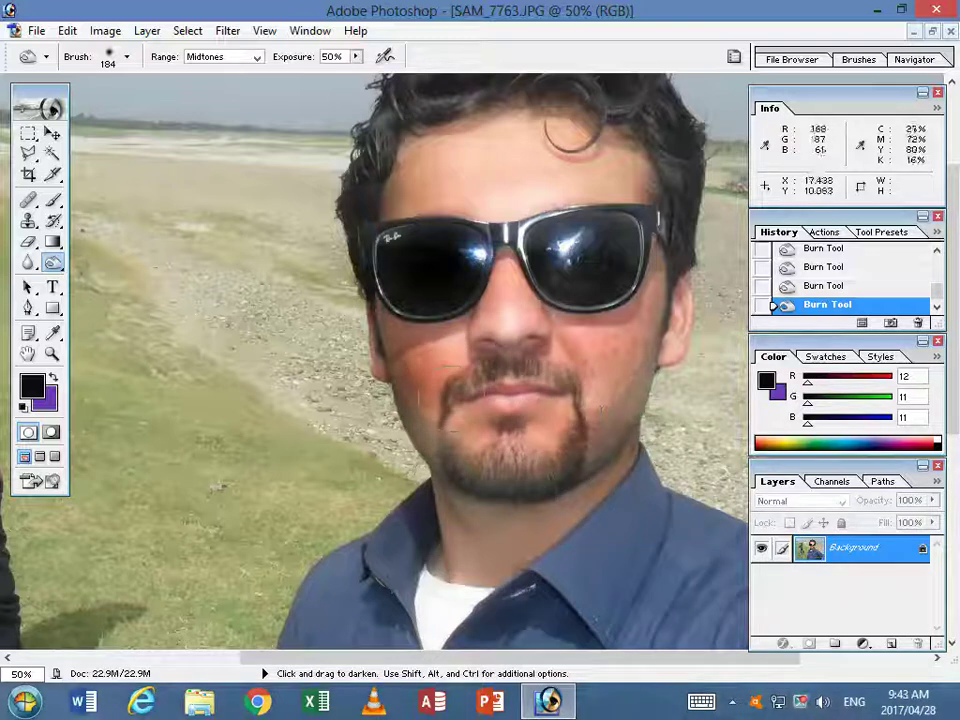
left_click_drag(605, 365, 600, 360)
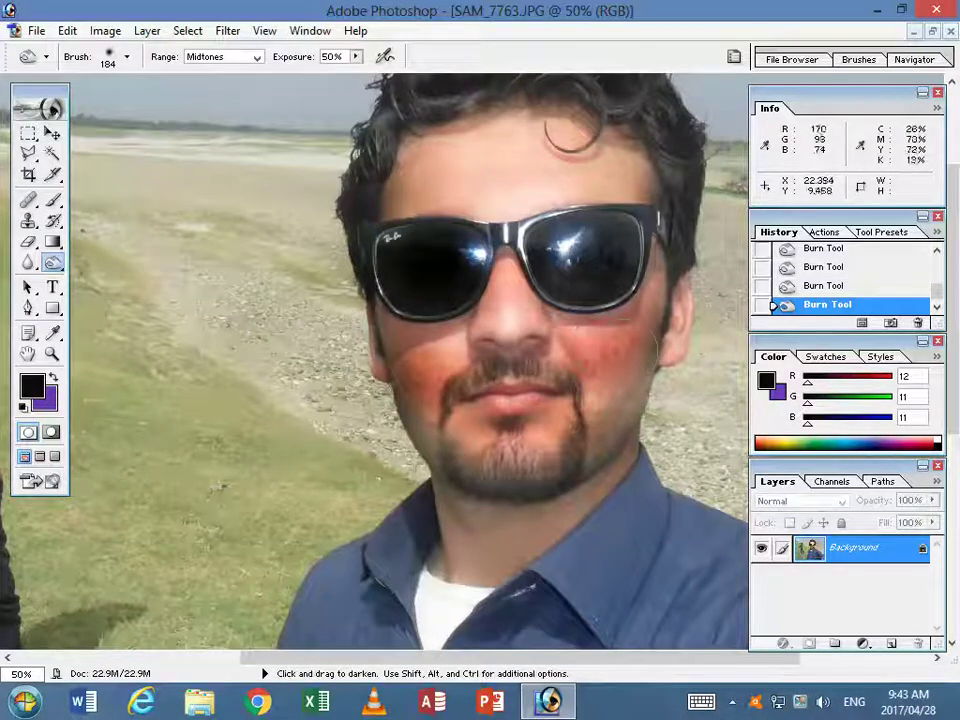
mouse_move(497, 335)
left_mouse_down()
mouse_move(424, 335)
mouse_move(450, 385)
left_mouse_up()
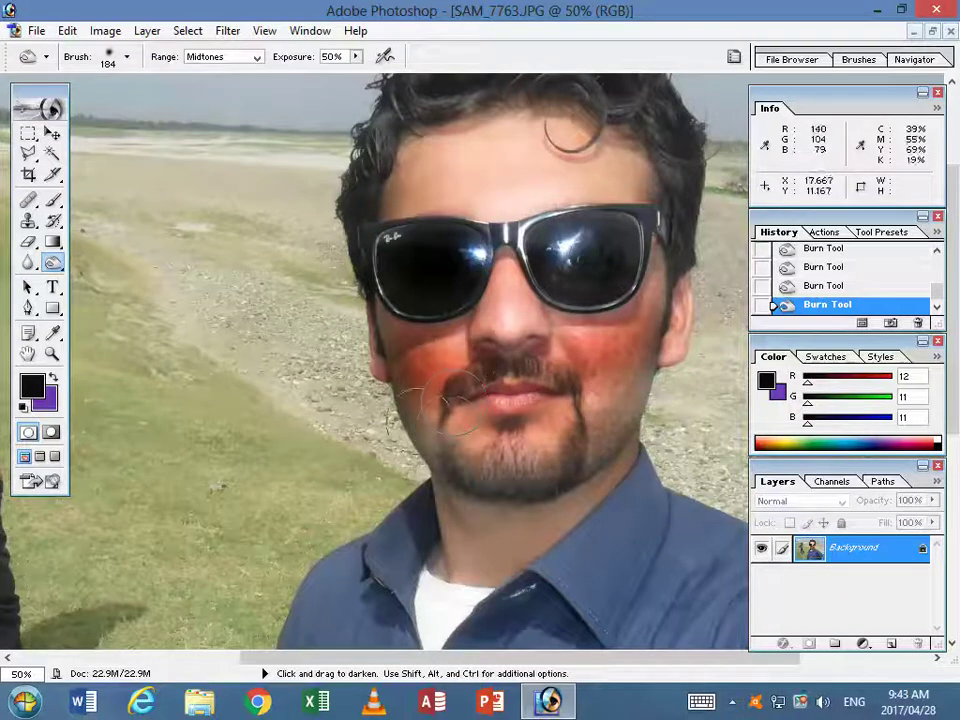
Compare Burn Tool states in History, settle on a lighter one, and re-darken the right cheek.
left_click_drag(772, 304, 825, 262)
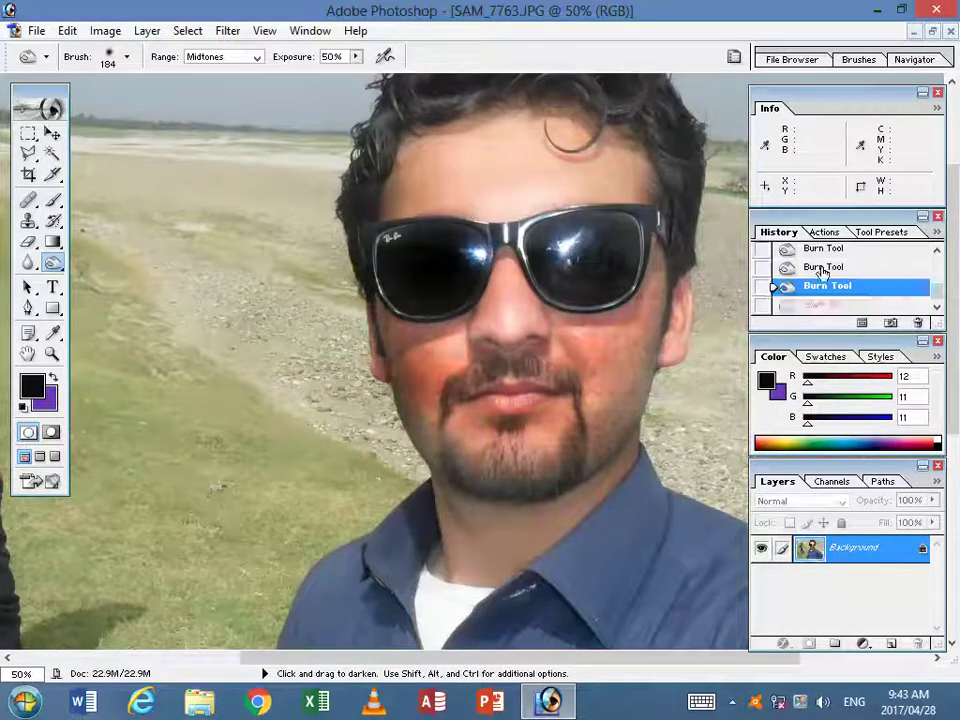
left_click(826, 257)
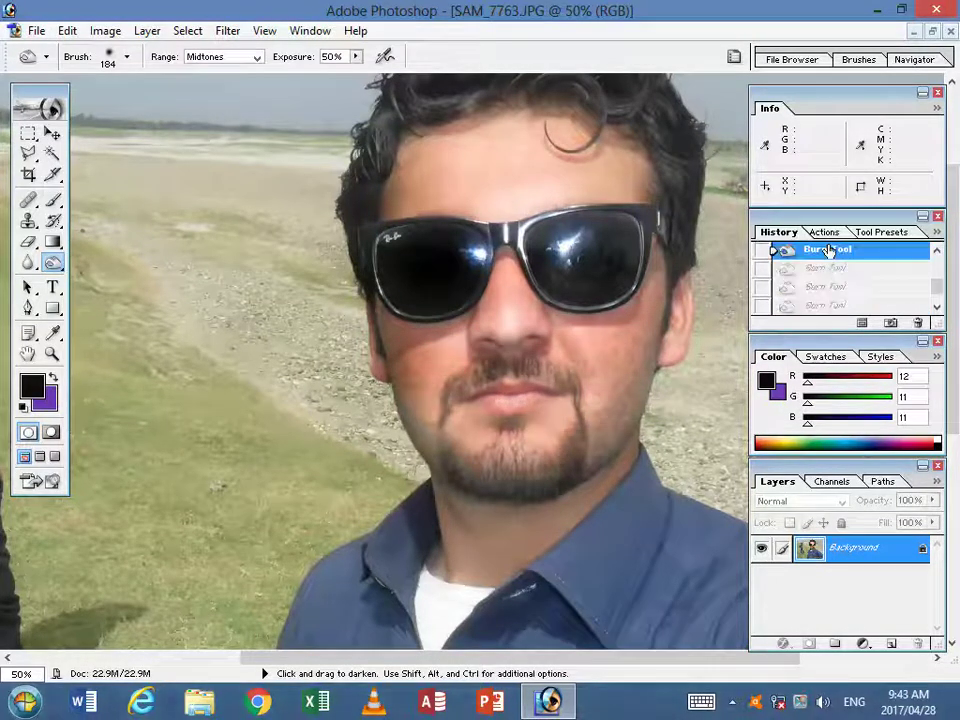
left_click(826, 268)
left_click(828, 285)
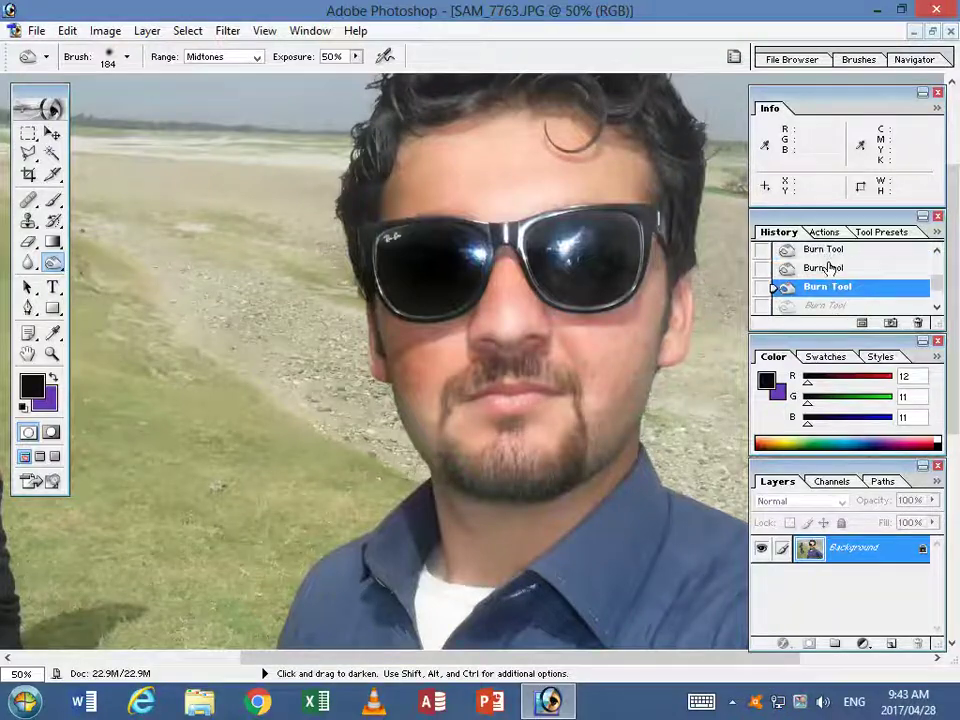
left_click(826, 268)
left_click(828, 287)
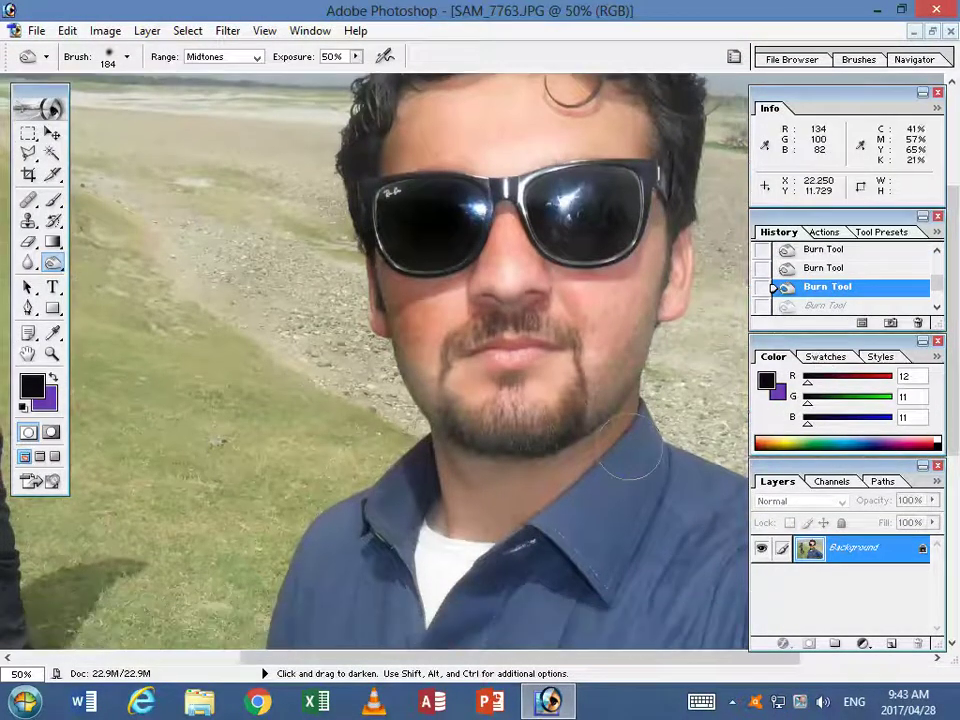
left_click(826, 268)
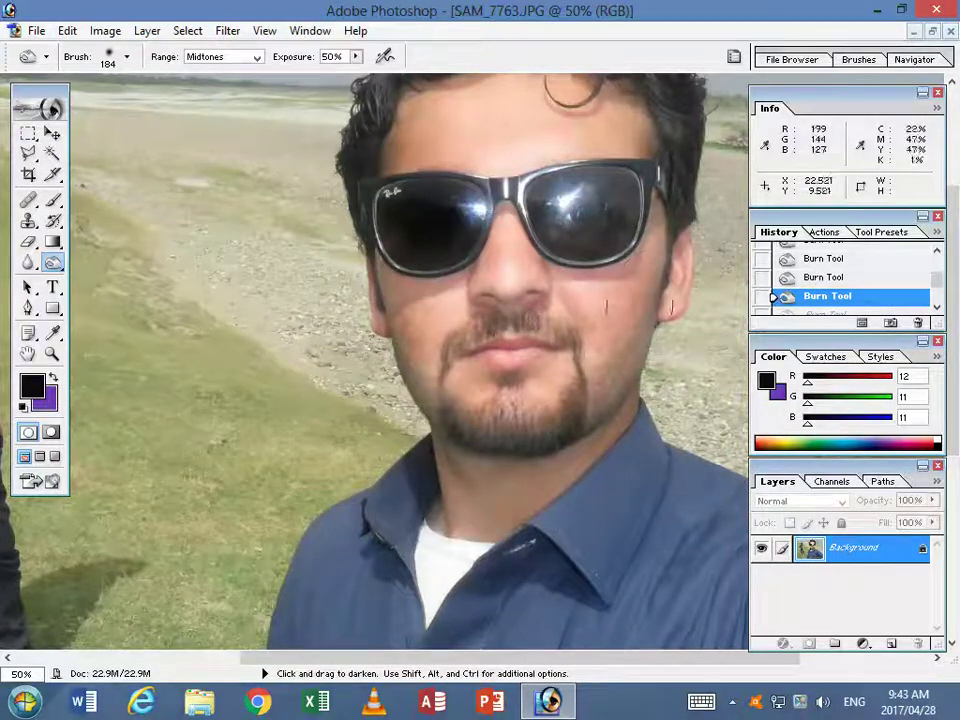
left_click_drag(600, 330, 606, 381)
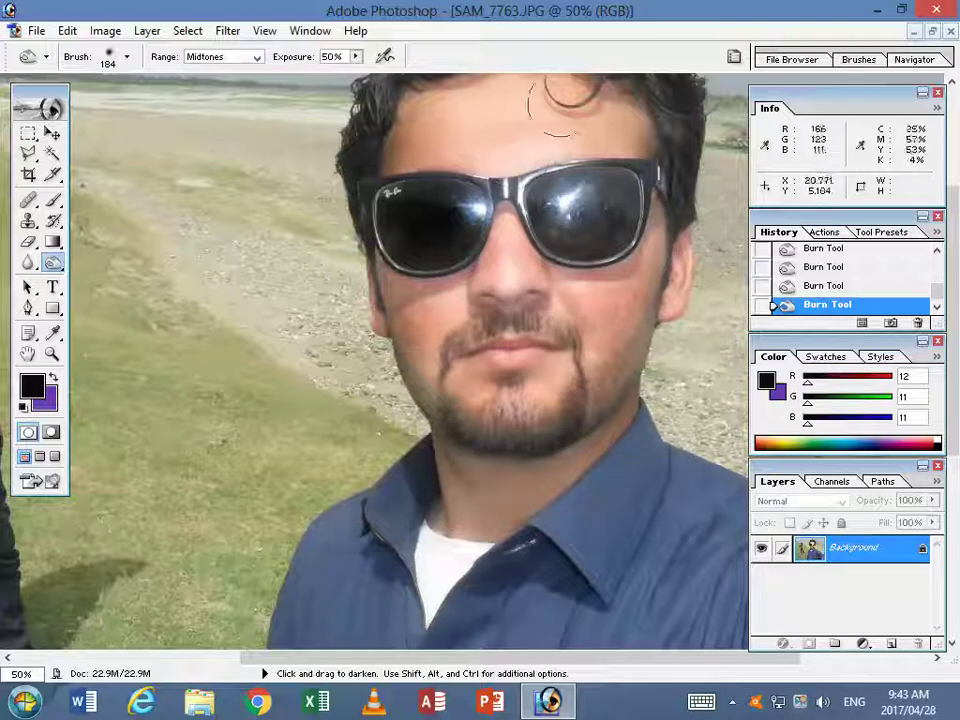
Burn the shirt edge beside the collar and the standing man's hair.
scroll(530, 440, "down", 1)
scroll(530, 430, "down", 1)
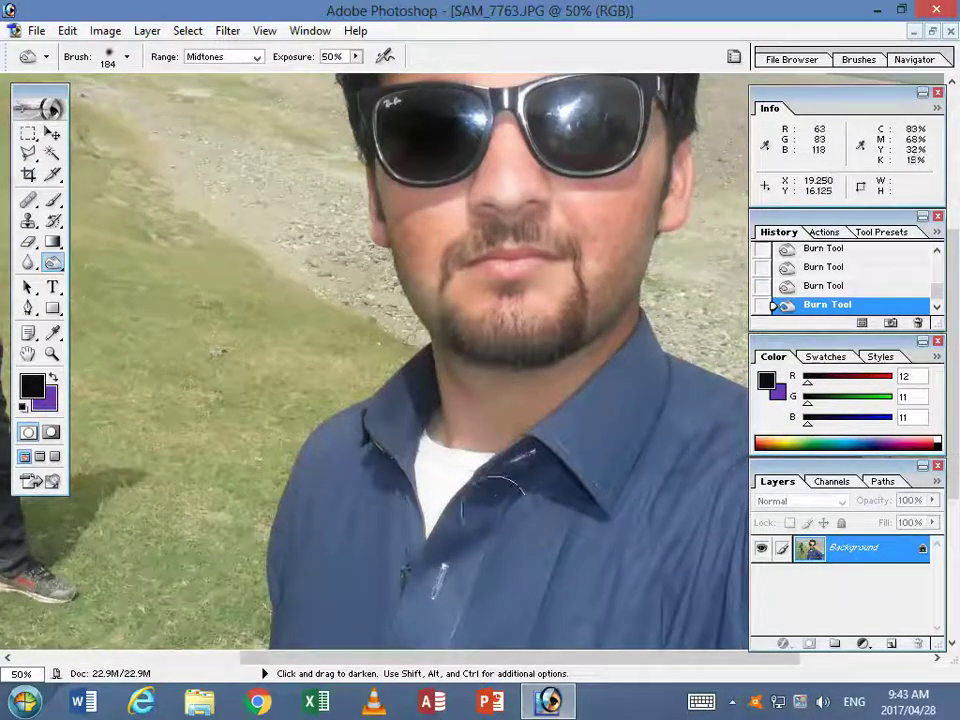
left_click_drag(439, 450, 476, 471)
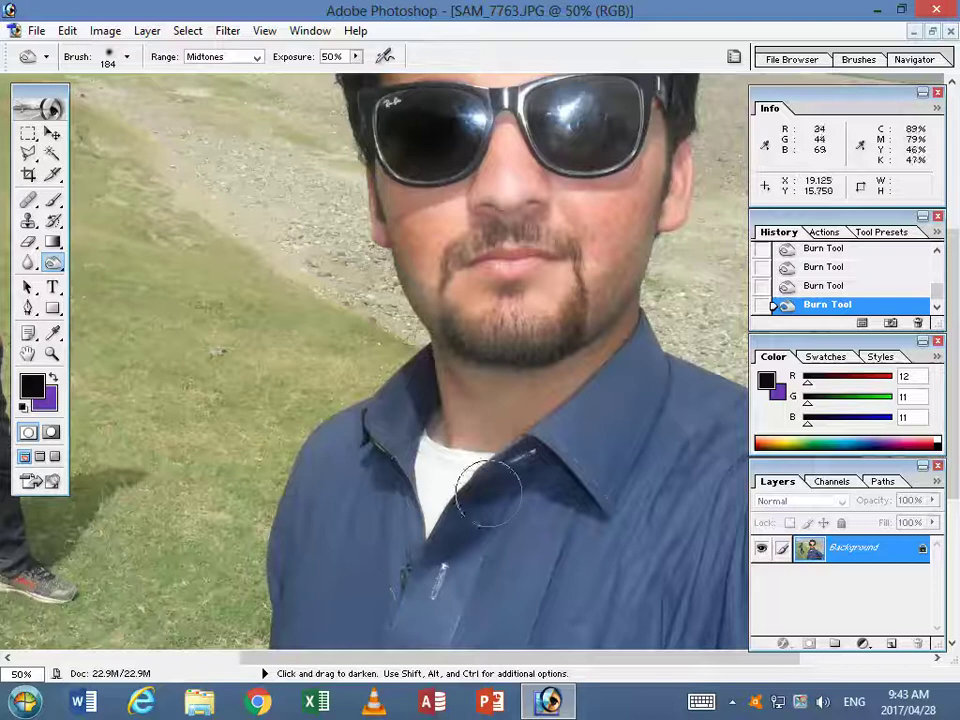
scroll(450, 500, "down", 1)
scroll(306, 525, "up", 1)
left_click_drag(555, 658, 330, 658)
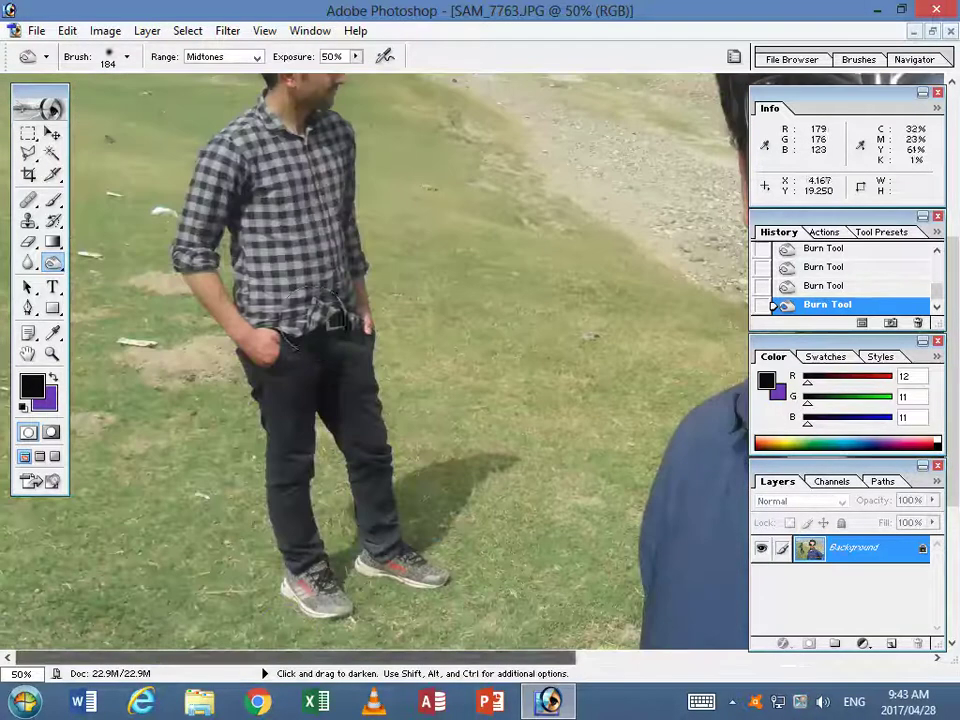
scroll(325, 300, "up", 1)
scroll(323, 260, "up", 1)
scroll(320, 210, "up", 1)
scroll(318, 175, "up", 1)
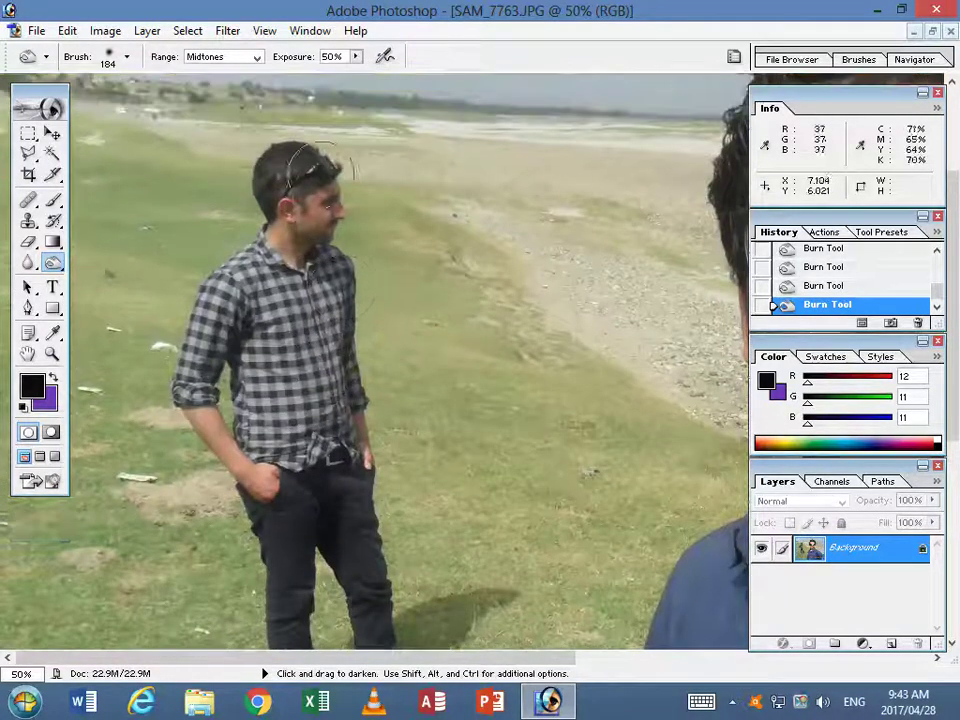
left_click_drag(320, 172, 295, 225)
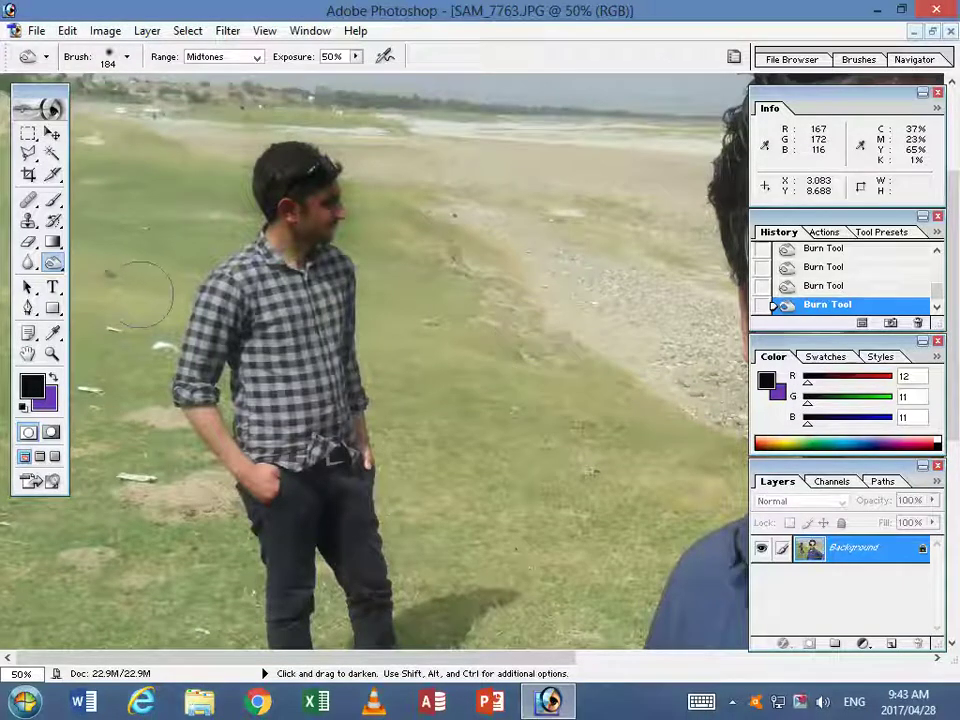
Revert to an earlier Burn Tool state in History, dropping those latest strokes.
left_click_drag(838, 302, 833, 263)
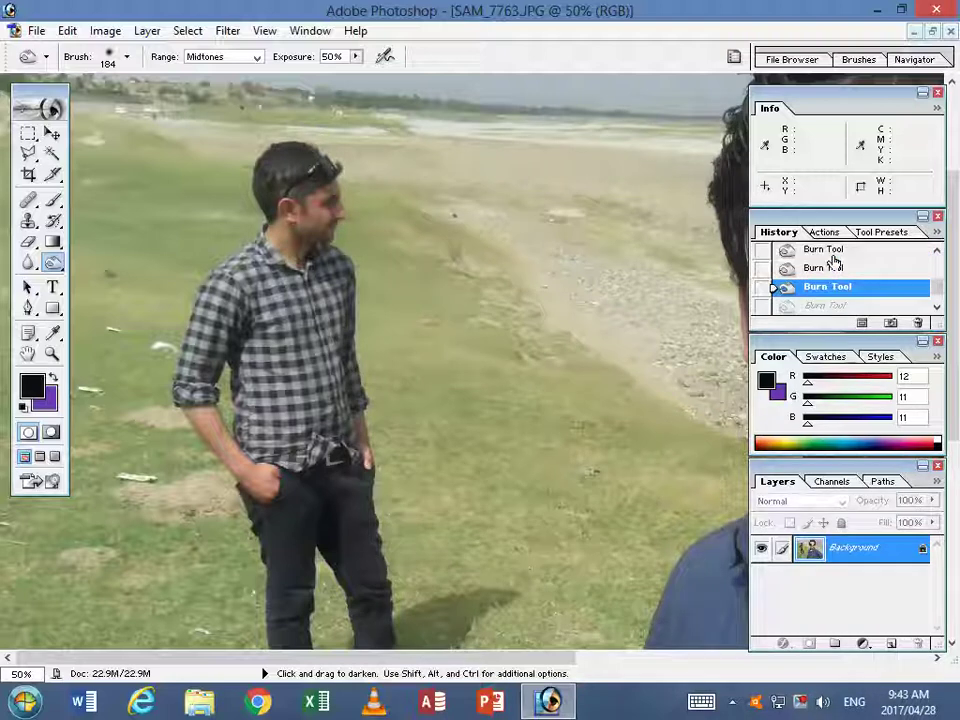
left_click_drag(833, 263, 833, 279)
scroll(530, 265, "down", 2)
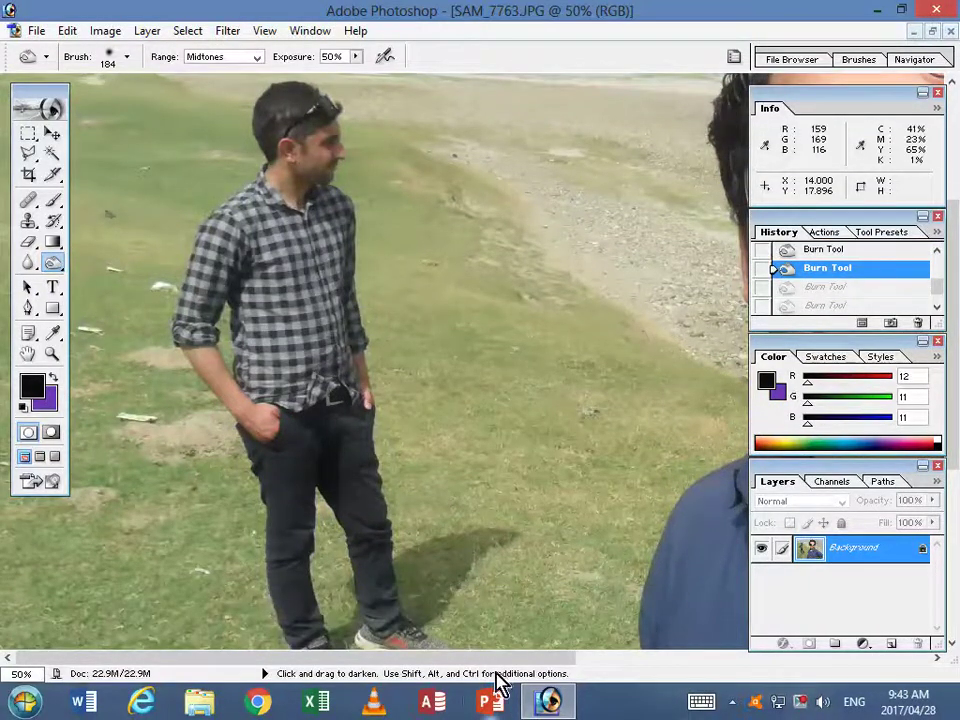
left_click_drag(499, 659, 681, 659)
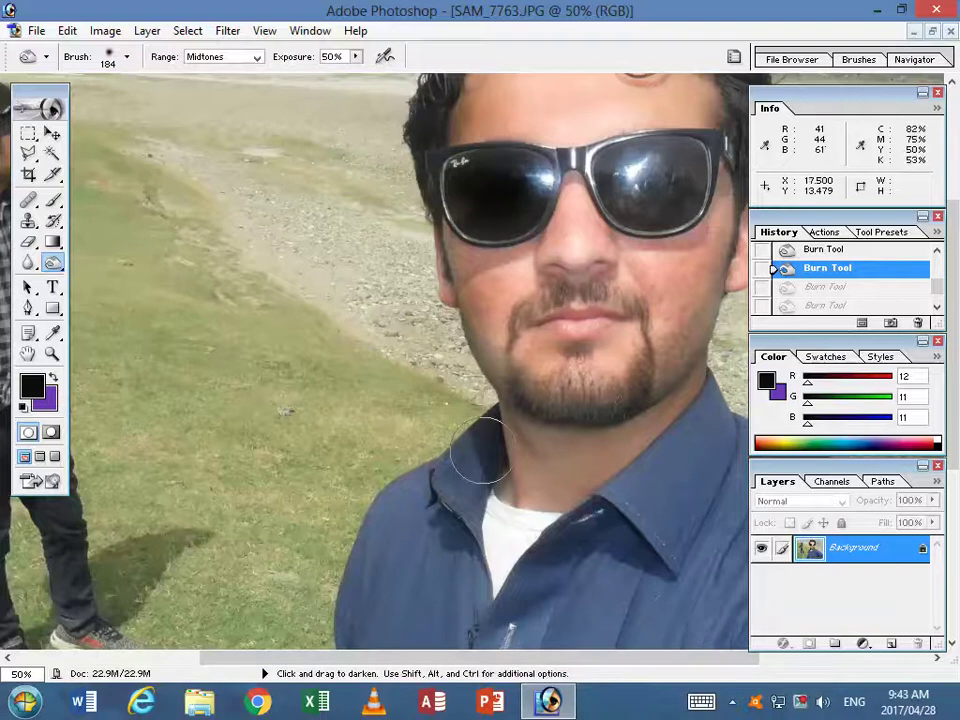
scroll(481, 447, "up", 2)
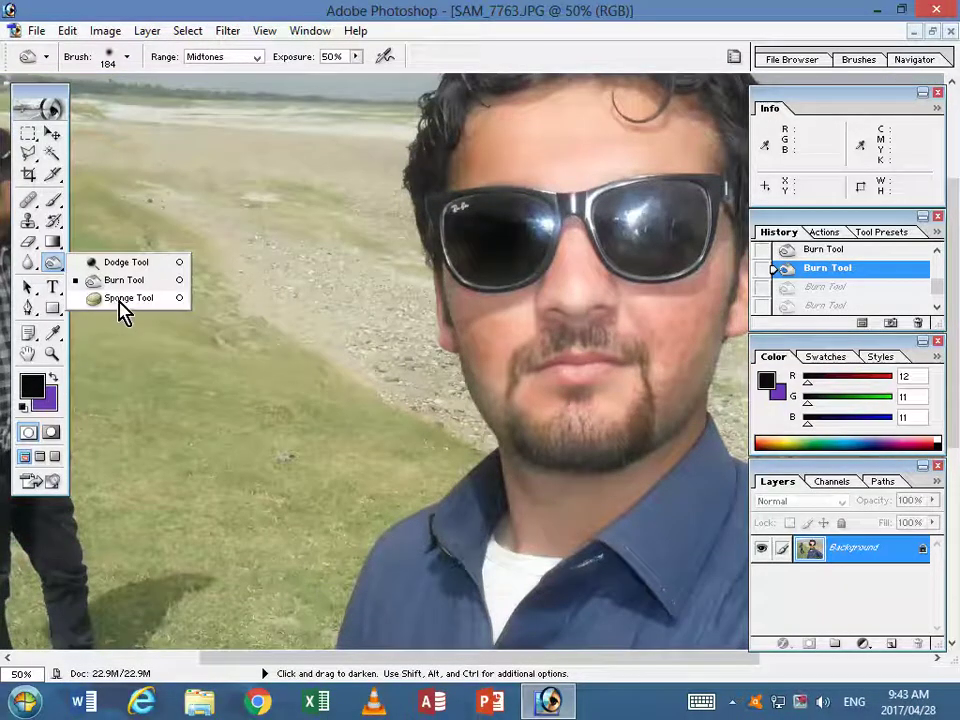
Desaturate the forehead and face with the Sponge Tool using a 127 px brush.
left_click_drag(55, 262, 117, 298)
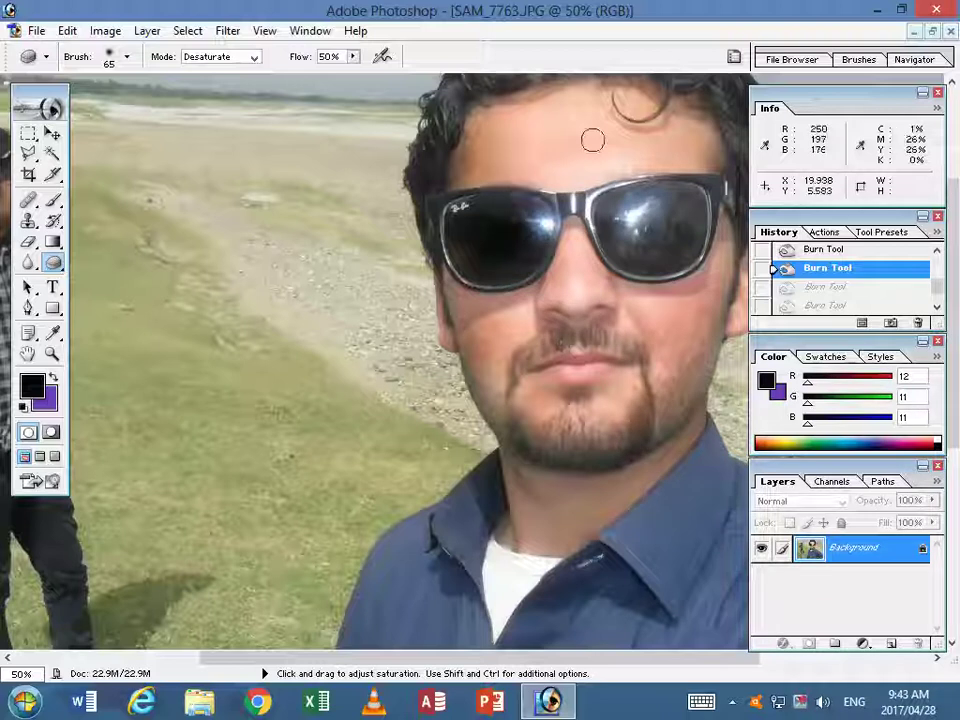
left_click(127, 58)
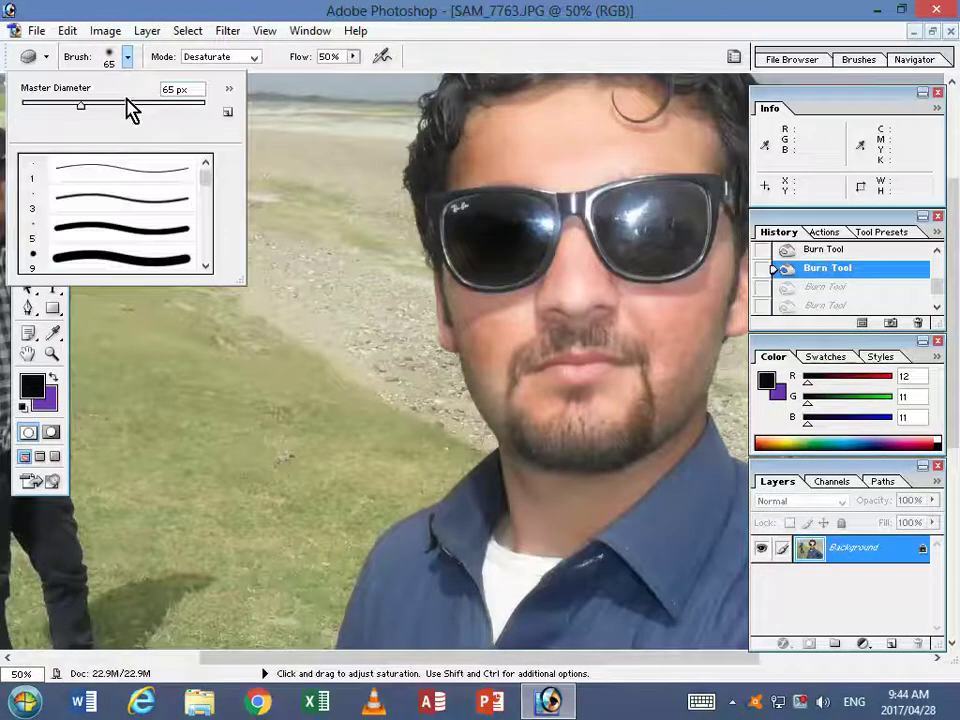
left_click(126, 104)
mouse_move(578, 155)
left_mouse_down()
mouse_move(604, 161)
mouse_move(600, 171)
mouse_move(553, 146)
mouse_move(580, 141)
left_mouse_up()
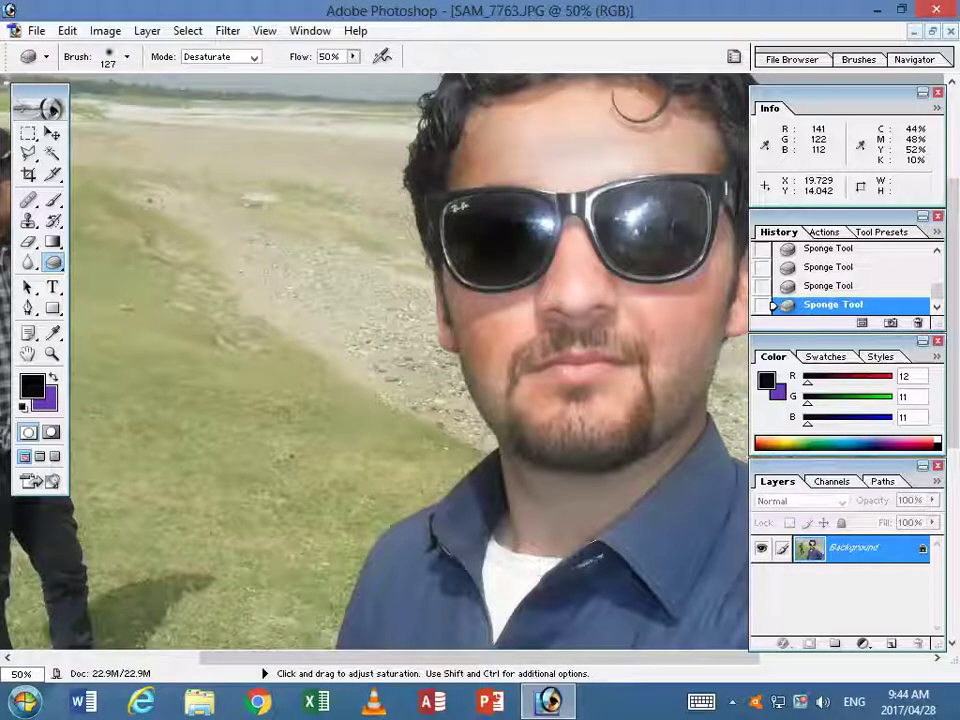
Restore the area above the forehead and the sunglasses with the History Brush, then close SAM_7763.JPG.
left_click(54, 221)
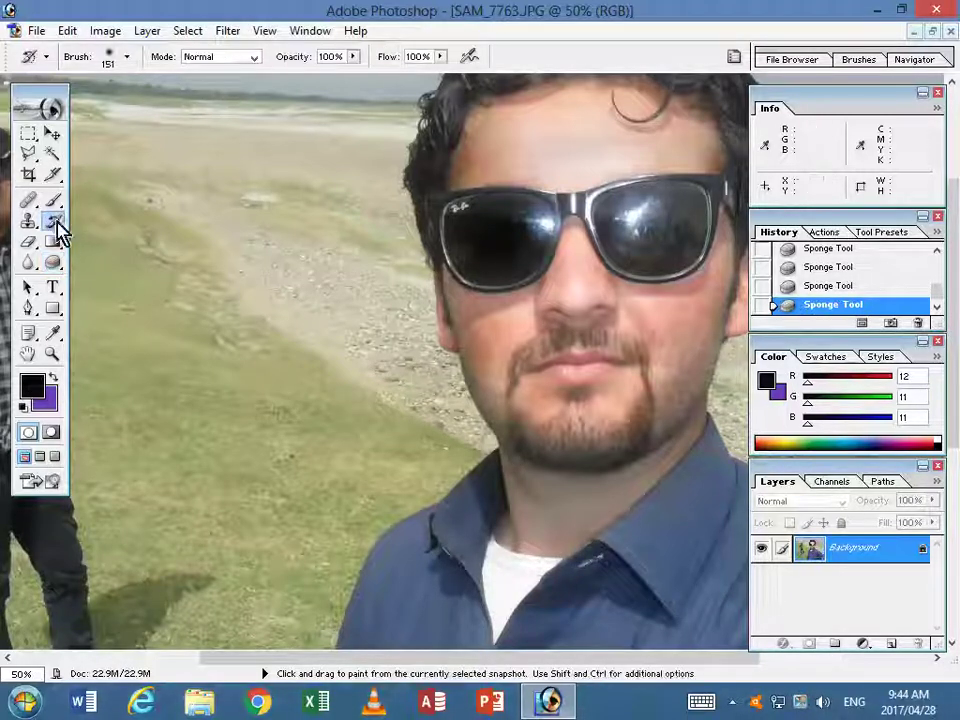
left_click_drag(337, 117, 420, 175)
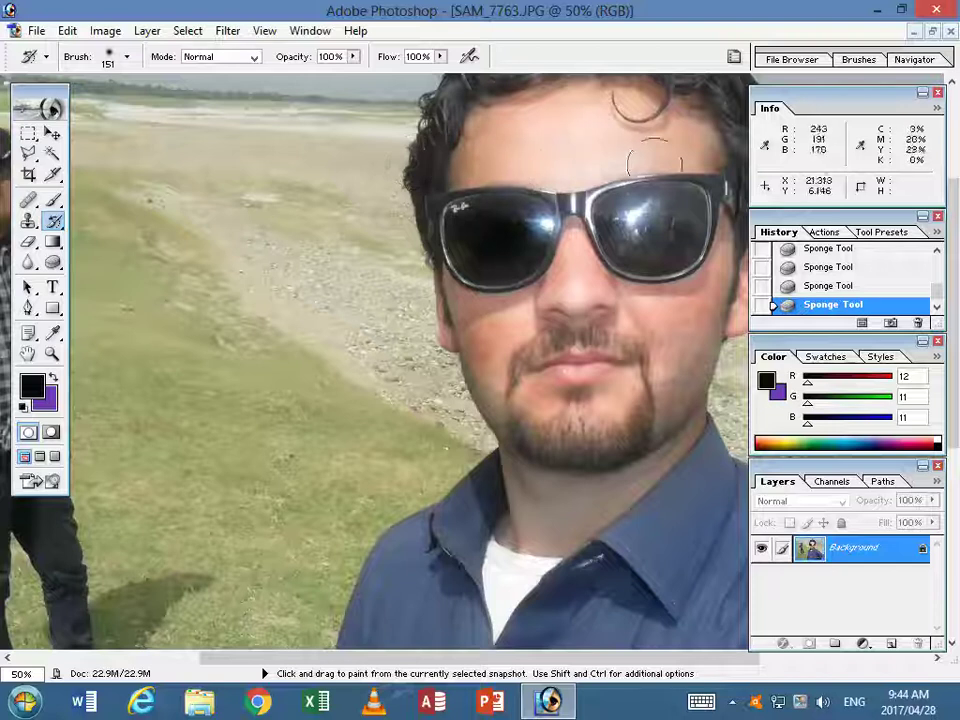
left_click_drag(672, 238, 482, 287)
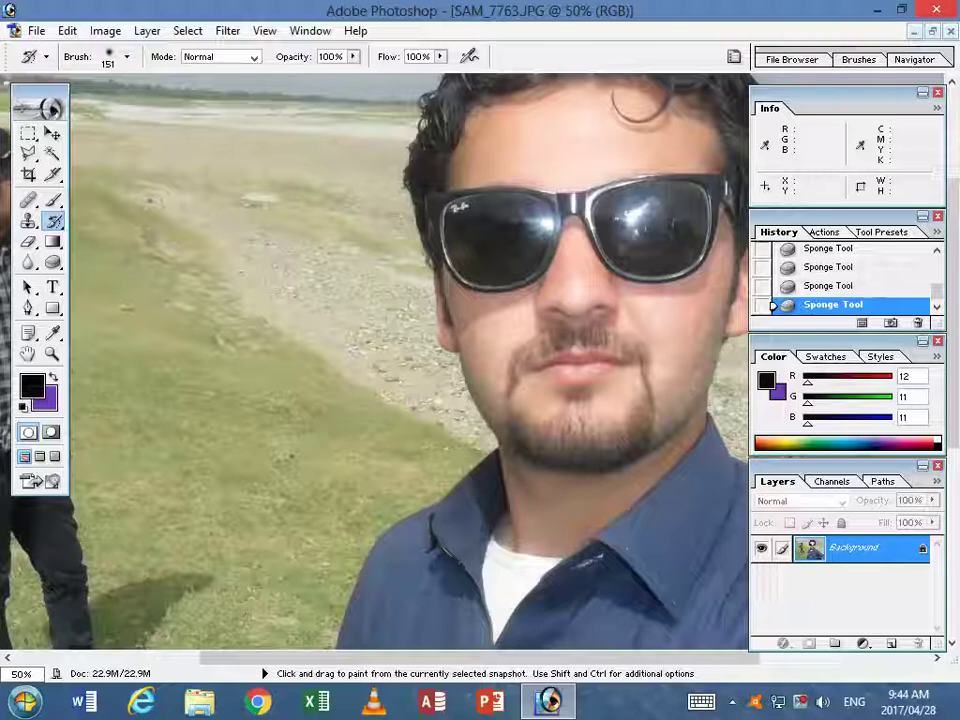
left_click(940, 9)
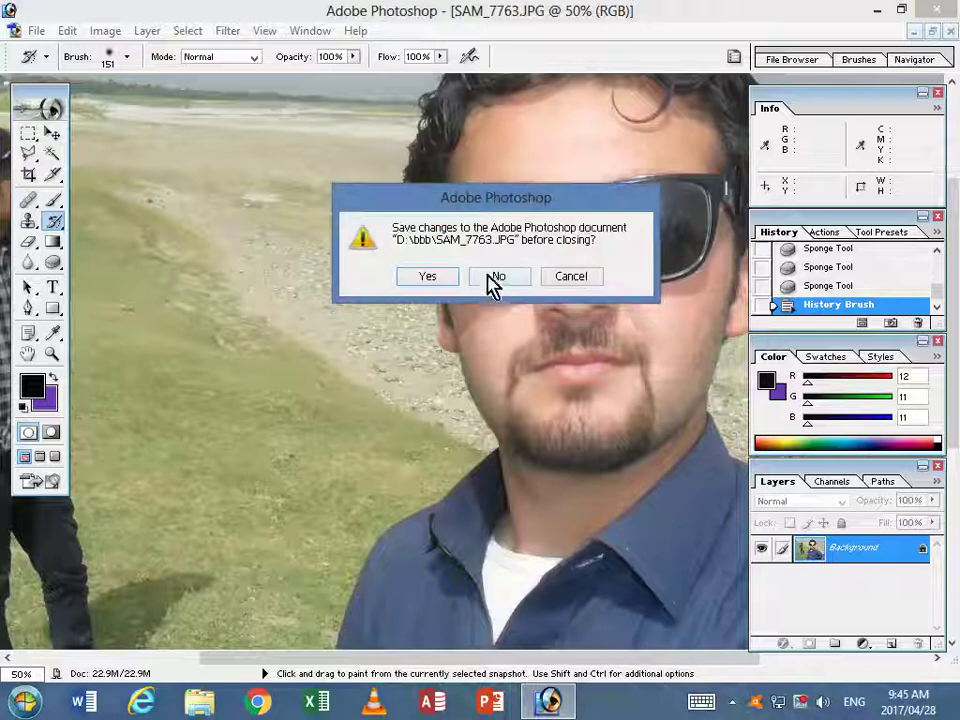